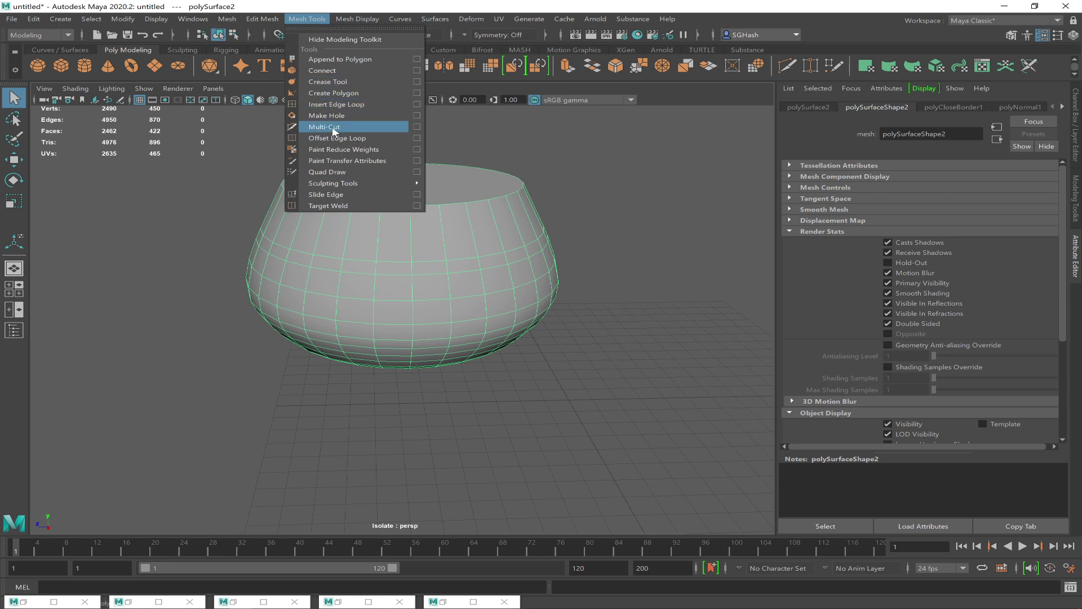
Step: Insert an edge loop just below the top rim of the bowl-shaped liquid mesh
click(328, 106)
click(441, 212)
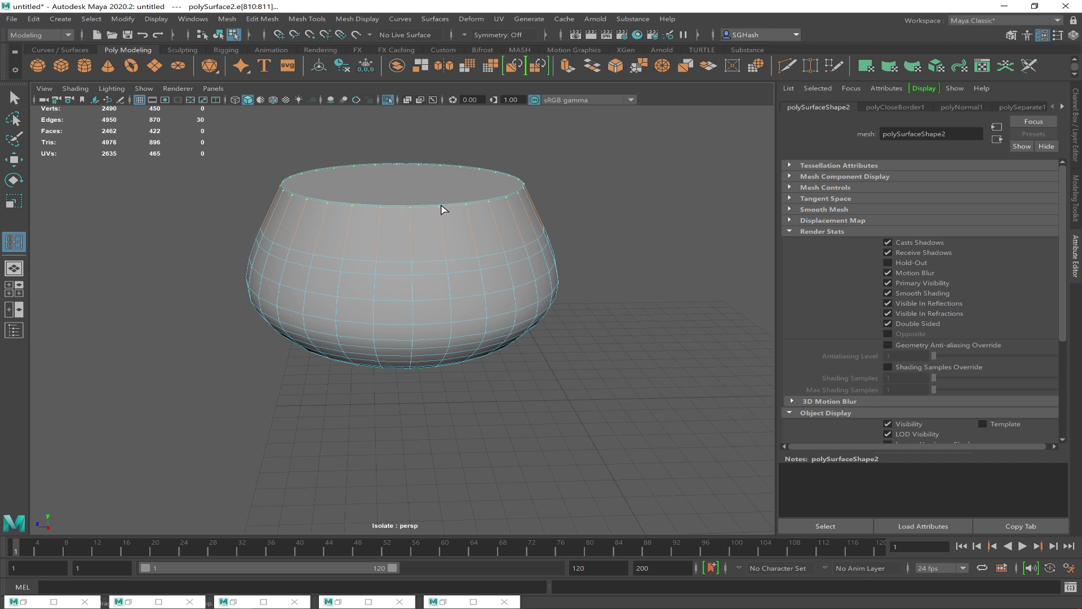
click(406, 302)
Step: Insert another edge loop around the flat bottom face of the liquid mesh and return to object mode
scroll(406, 305, down, 2)
alt+drag(427, 350, 458, 326)
alt+right_drag(459, 327, 574, 367)
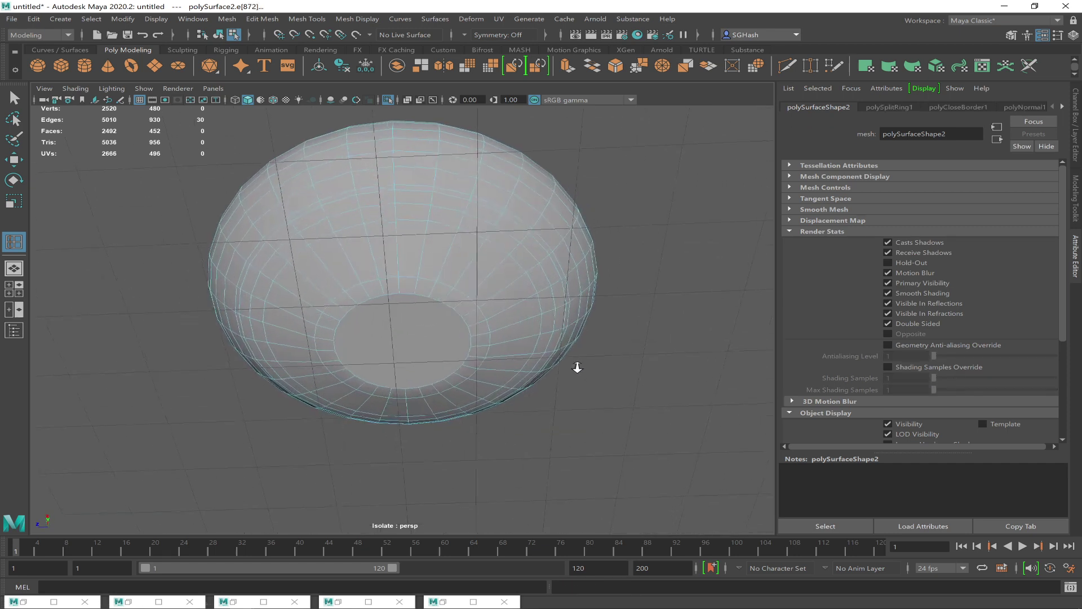
click(441, 298)
alt+drag(441, 298, 483, 291)
alt+right_drag(484, 291, 435, 268)
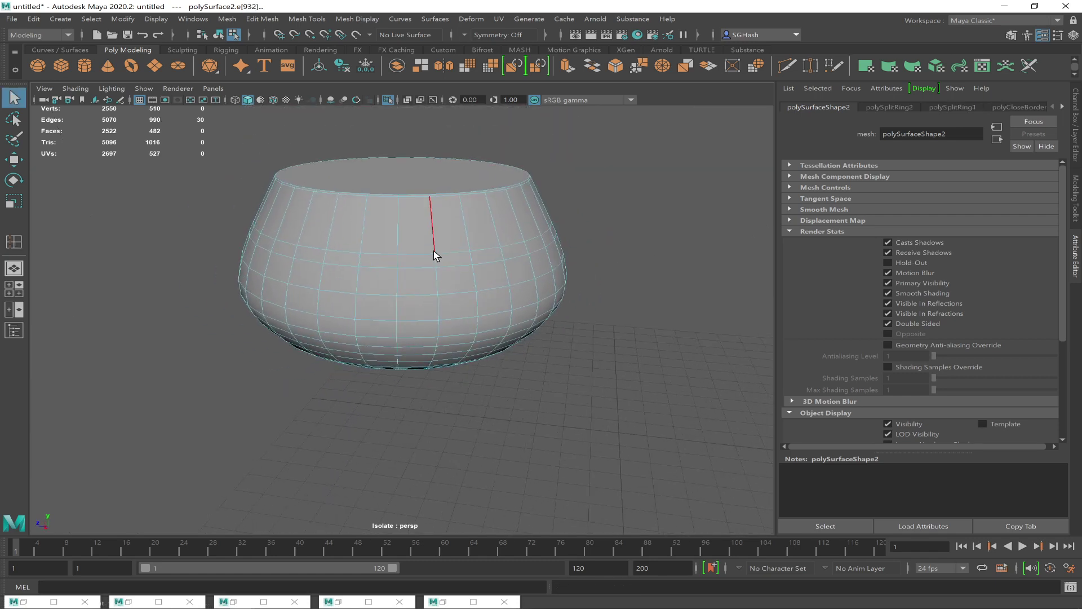
key(F8)
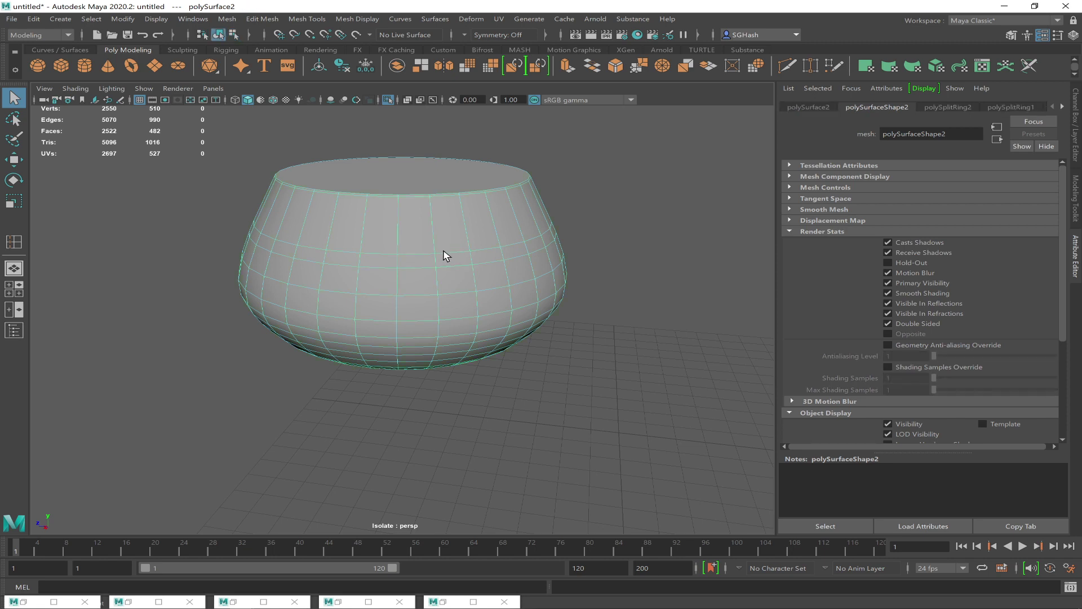
Step: Preview the liquid mesh in smooth display and switch it back to its unsmoothed display
key(3)
click(600, 224)
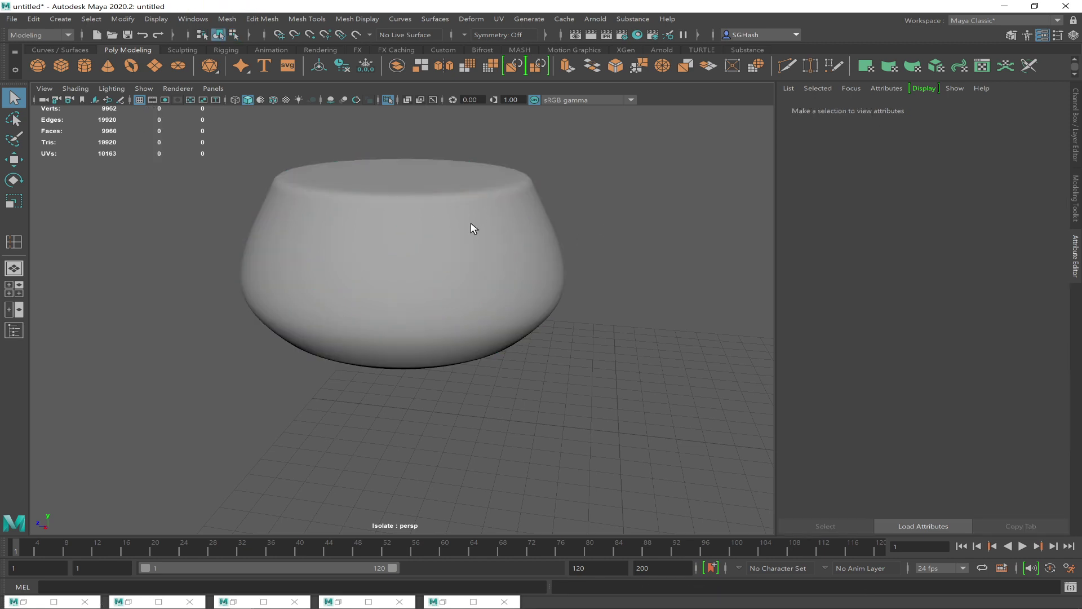
click(478, 230)
key(1)
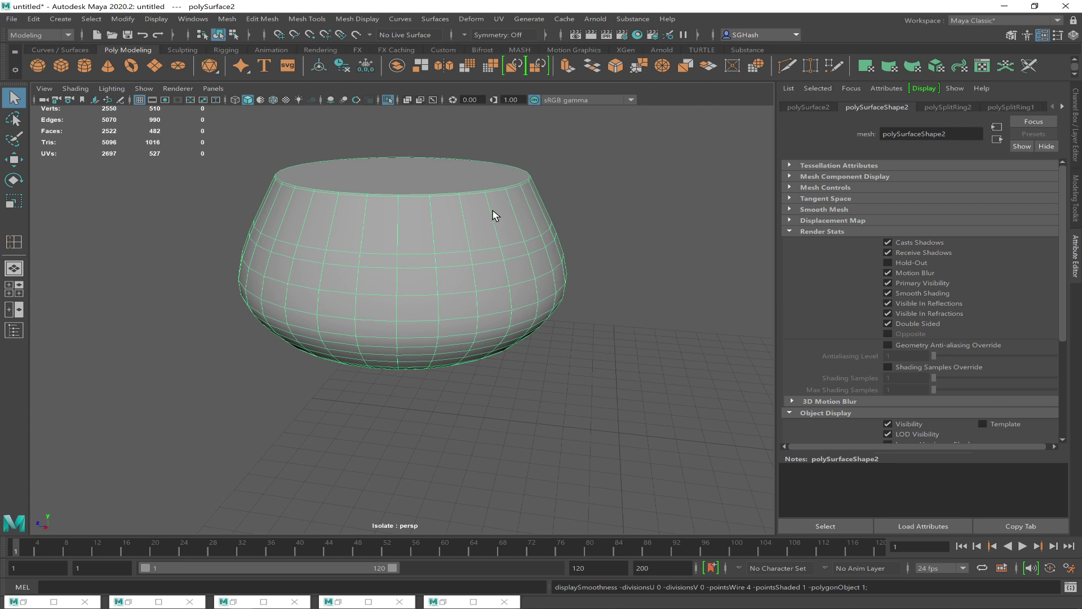
scroll(472, 193, up, 2)
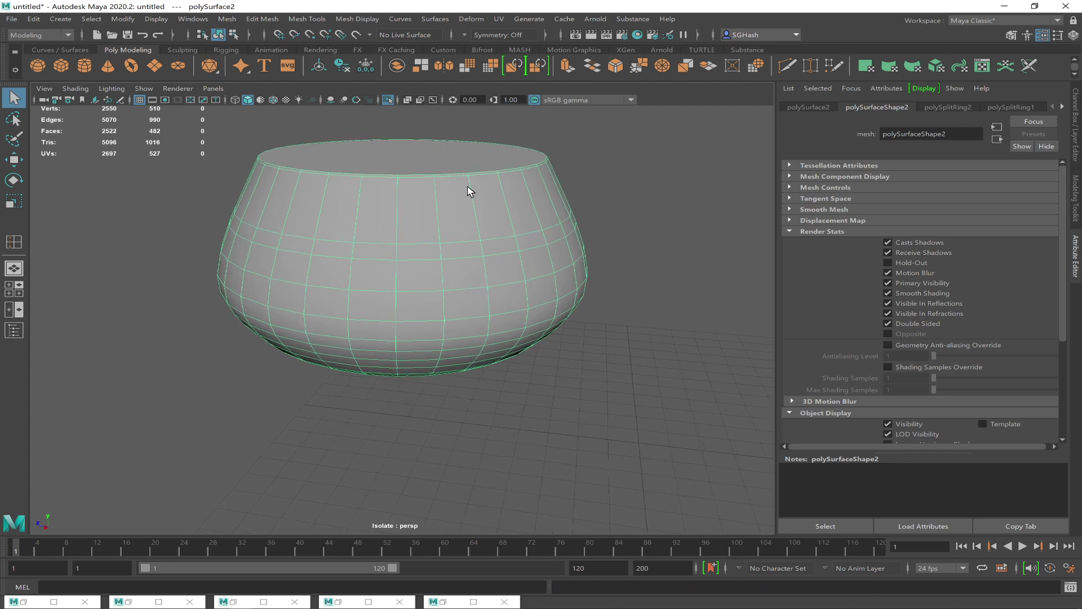
Step: Extrude the top face of the liquid mesh, scale it uniformly inward to 0.983, and return to object mode
key(F11)
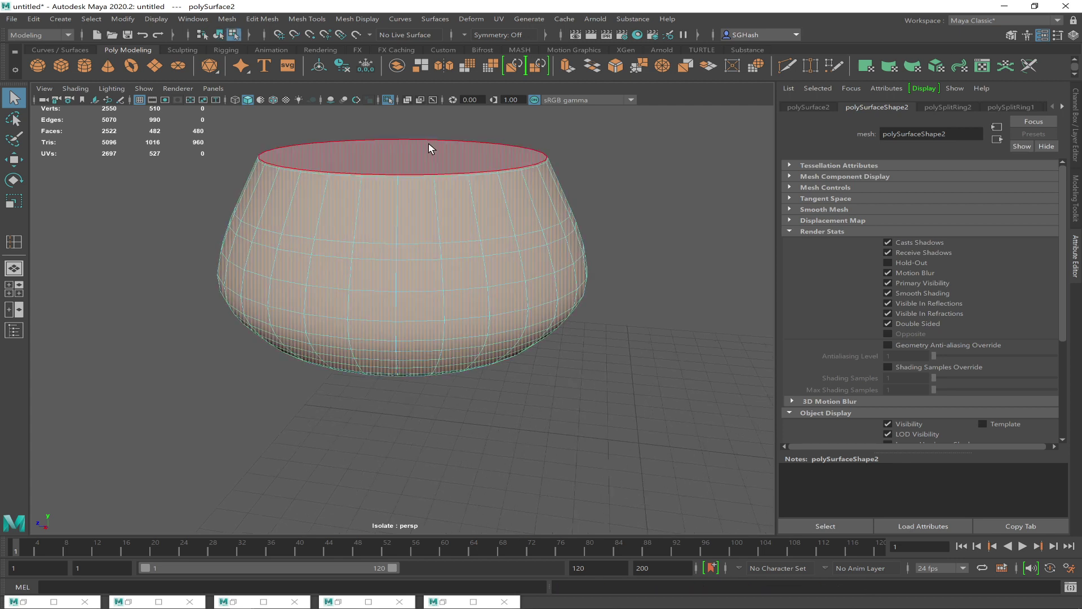
click(419, 151)
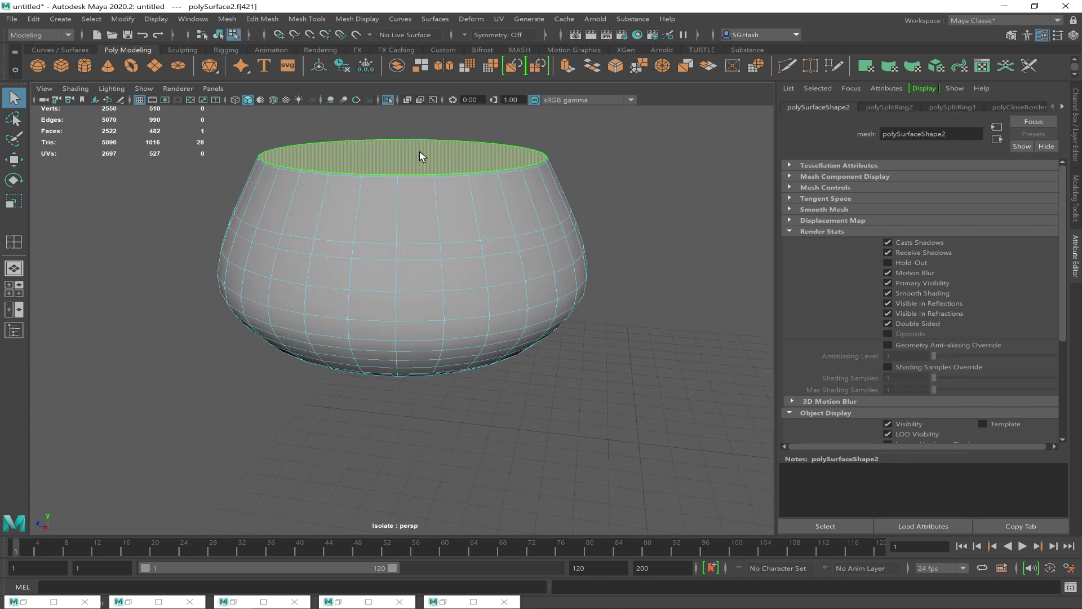
click(567, 68)
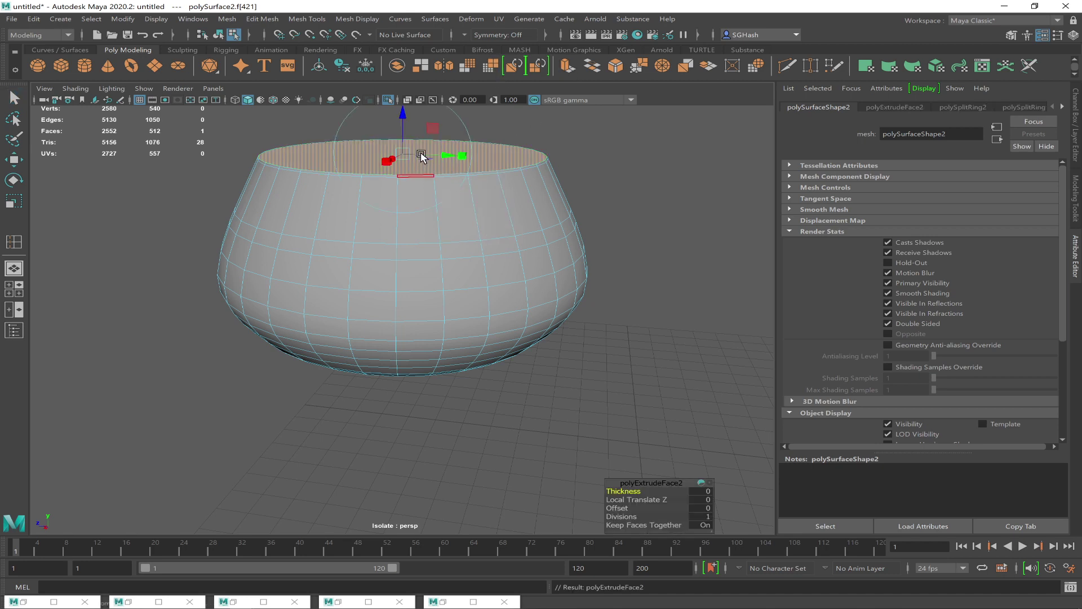
click(421, 157)
drag(405, 153, 404, 154)
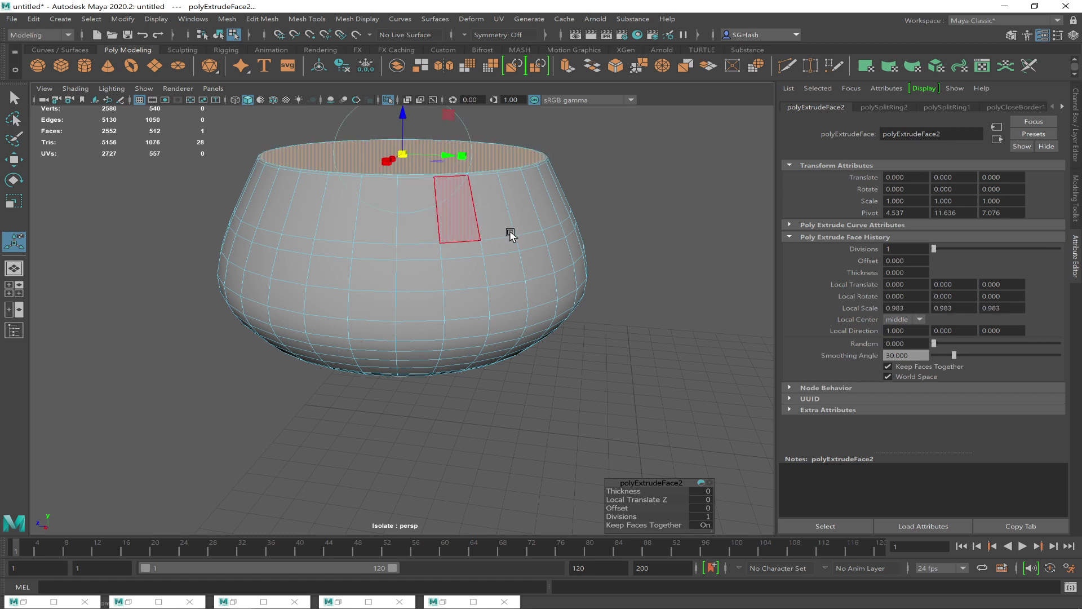
key(q)
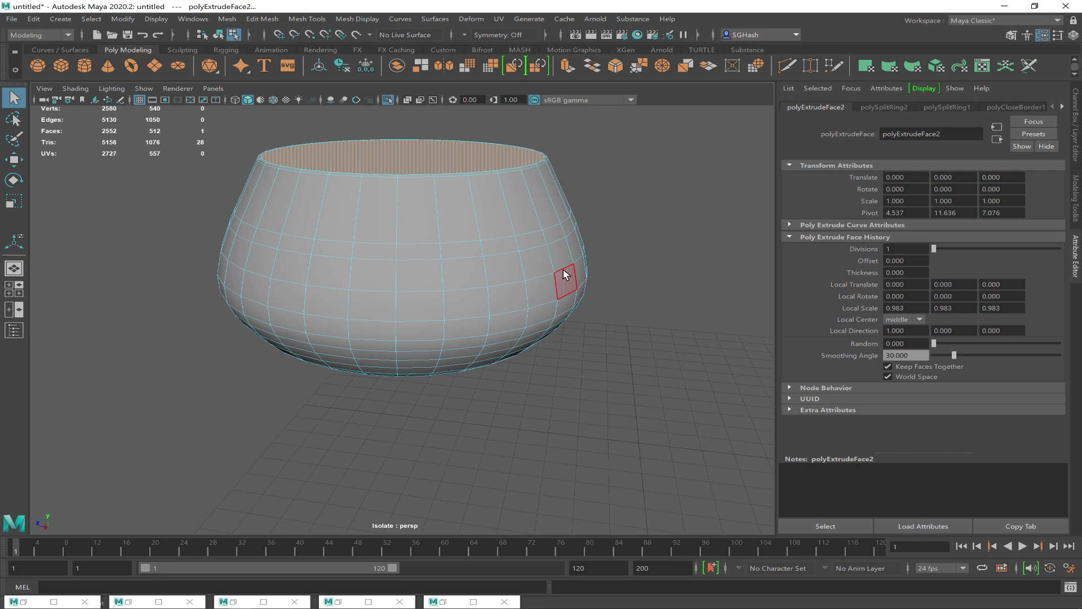
key(F8)
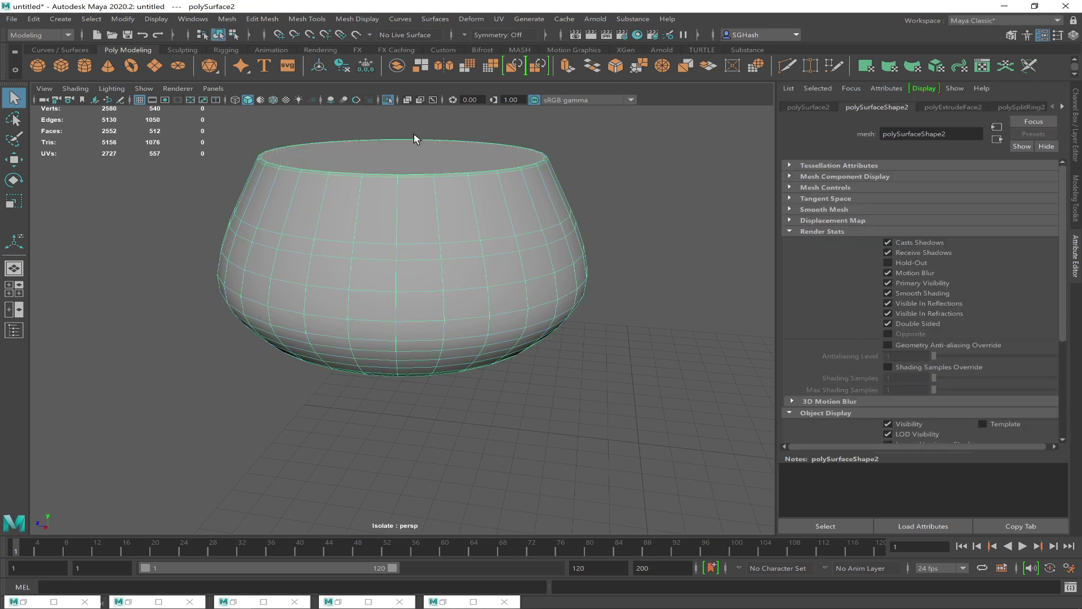
Step: Apply a one-division Smooth to the liquid mesh and reselect it
click(468, 64)
click(621, 219)
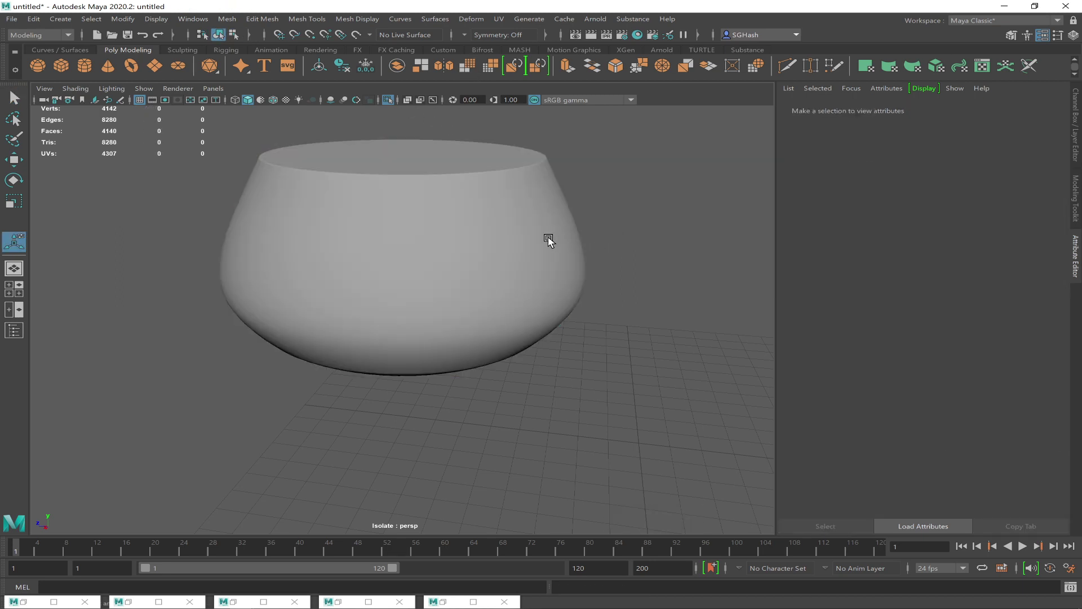
click(549, 241)
Step: Turn off isolated viewing so the goblet is displayed together with the liquid mesh
scroll(611, 270, down, 5)
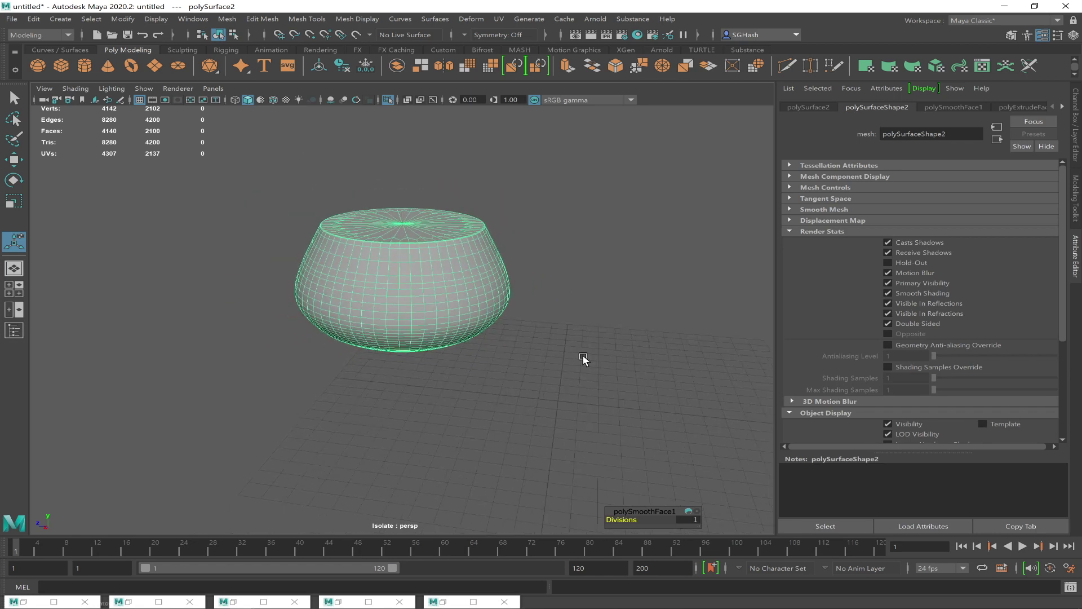
click(583, 359)
key(ctrl+shift+h)
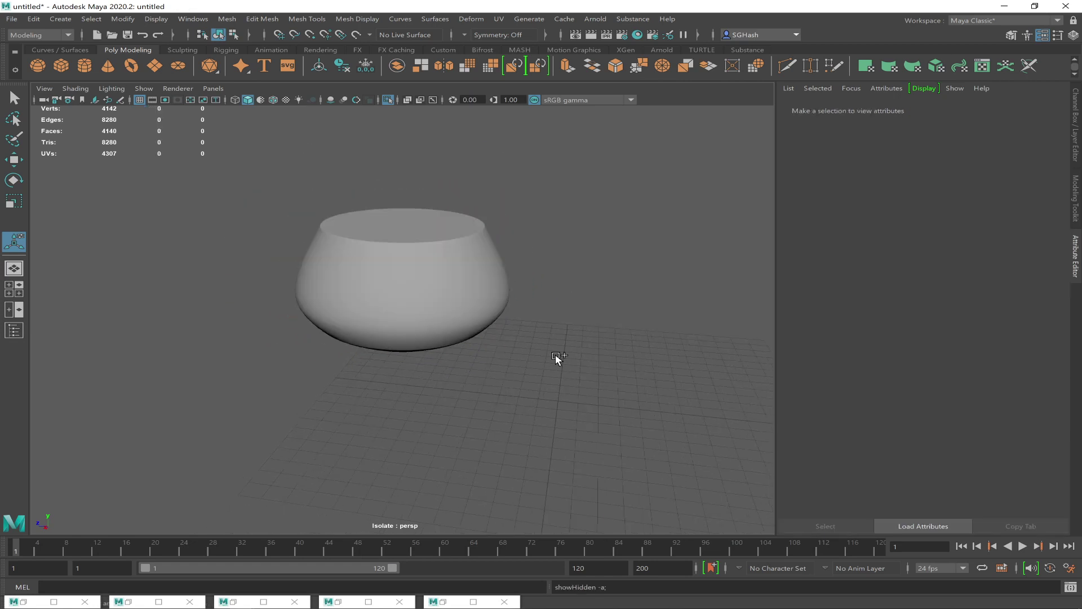
key(ctrl+1)
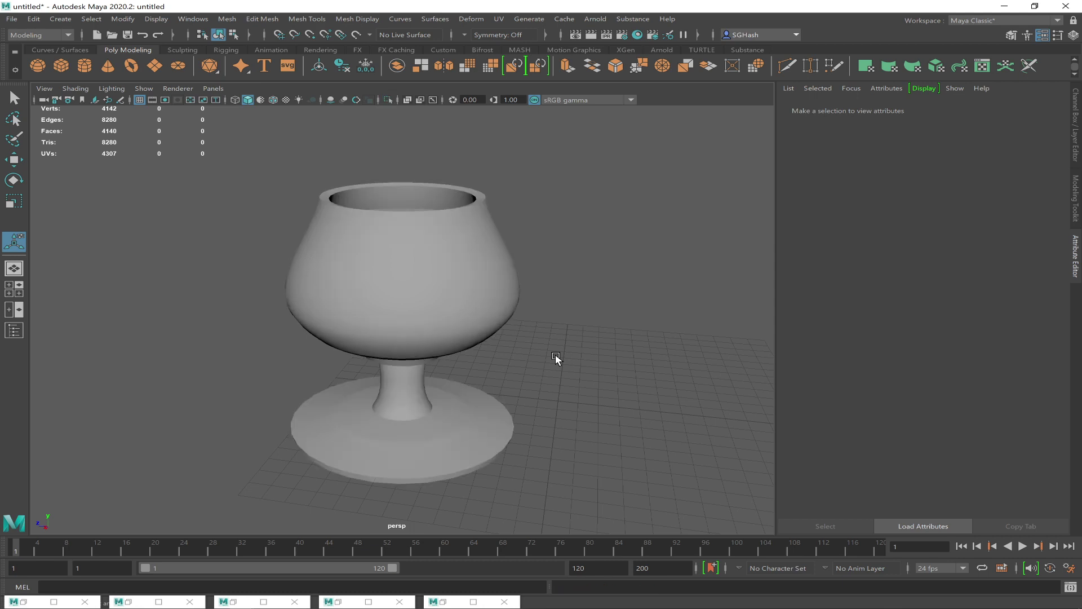
Step: Display the goblet mesh in smooth preview and inspect the glass and liquid from several angles
click(495, 312)
key(3)
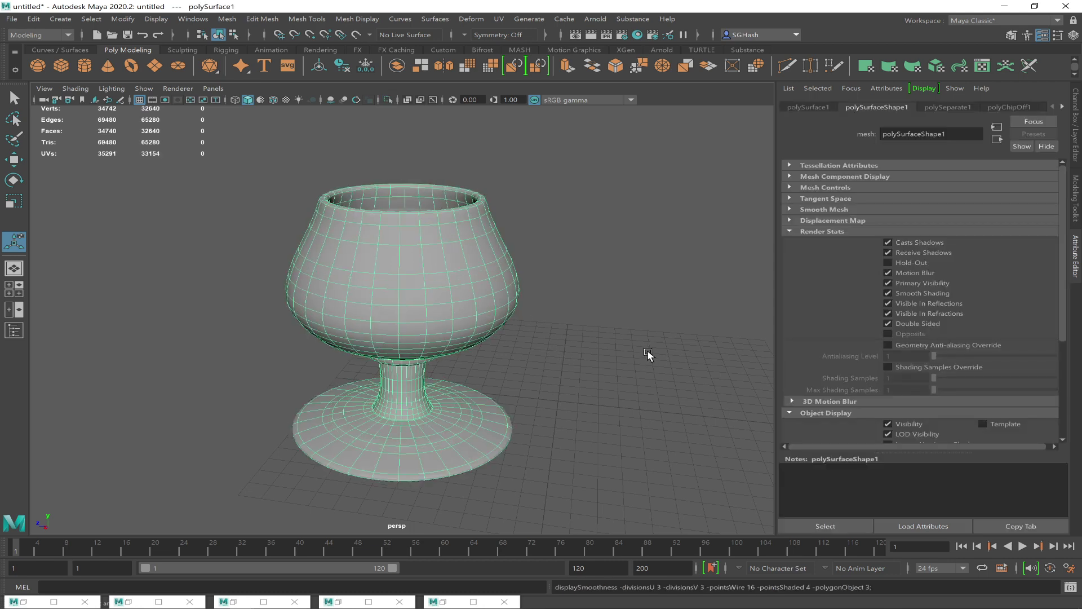
click(567, 314)
alt+drag(567, 314, 633, 594)
key(super)
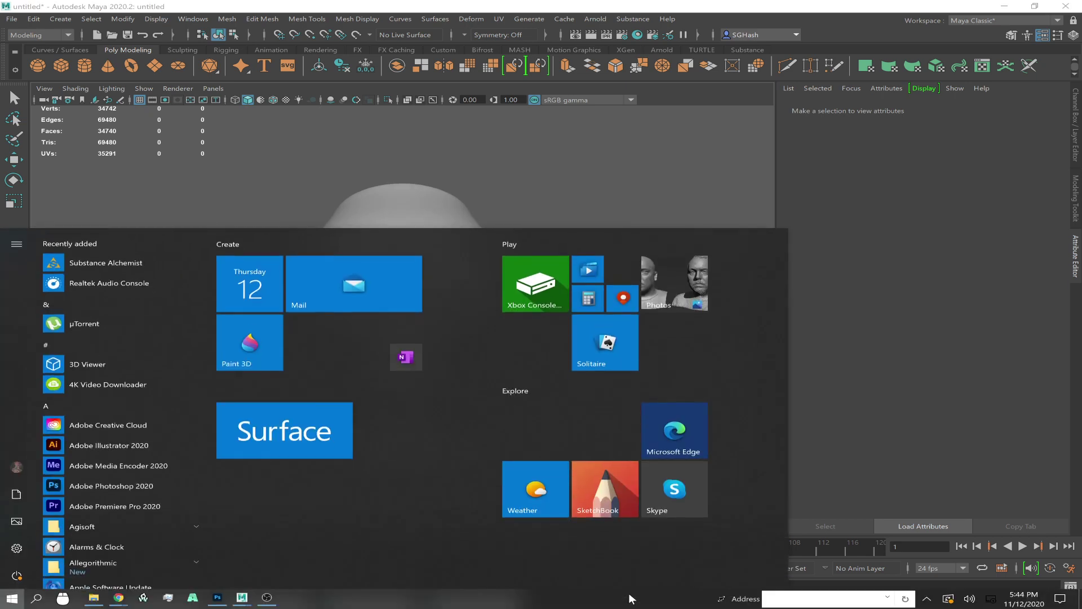
click(559, 217)
alt+drag(543, 194, 466, 256)
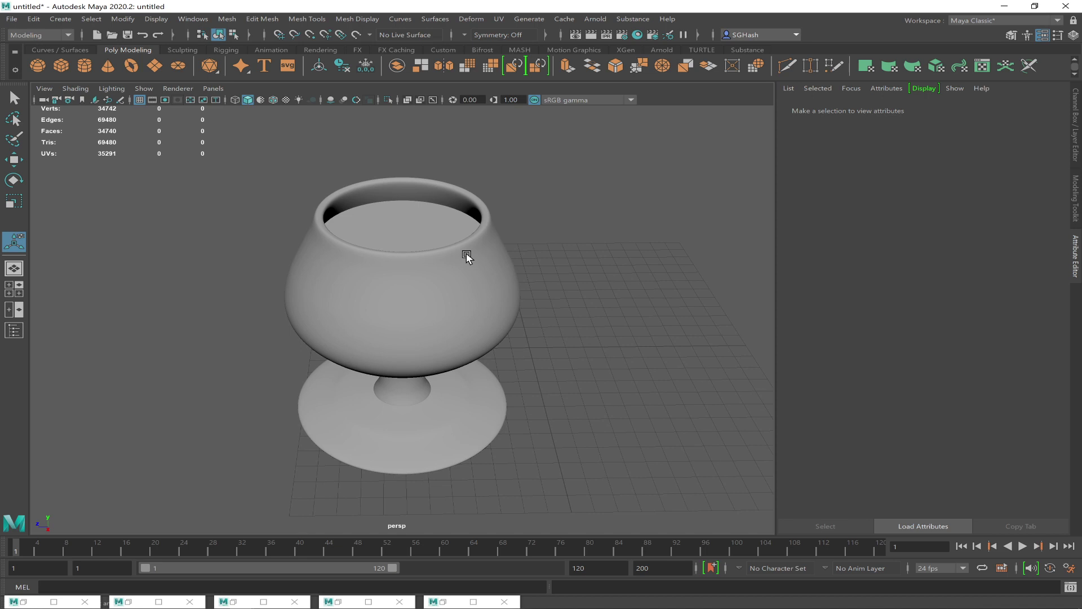
click(466, 257)
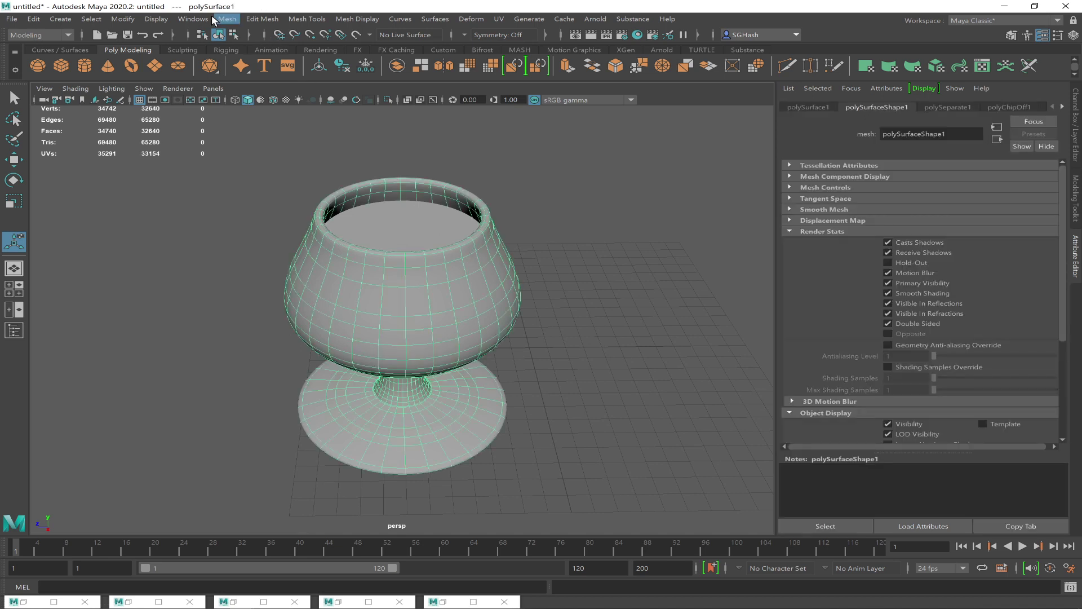
click(192, 19)
mouse_move(301, 99)
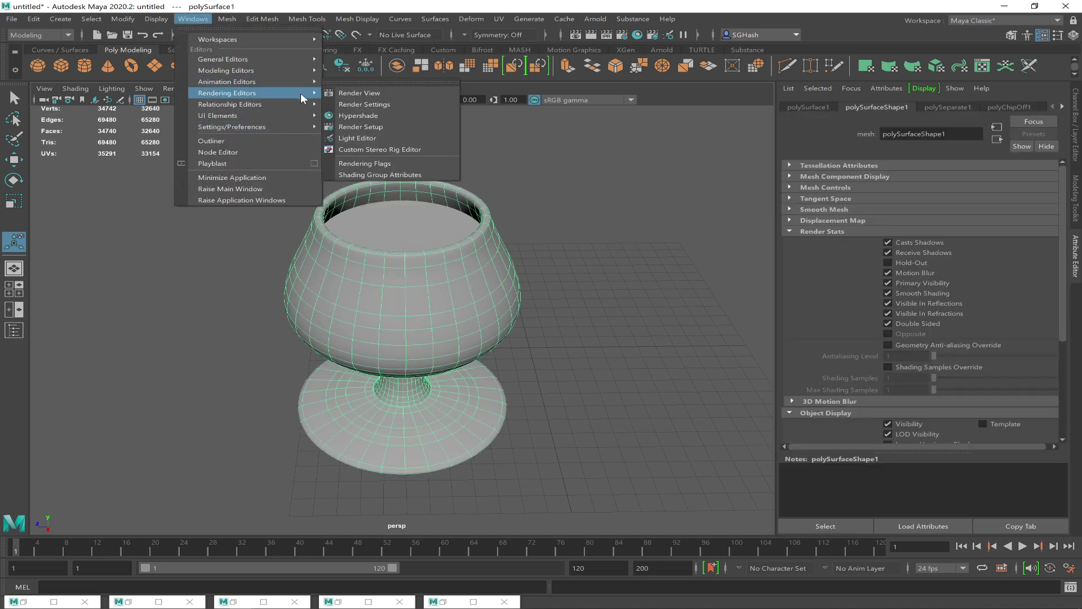
click(358, 19)
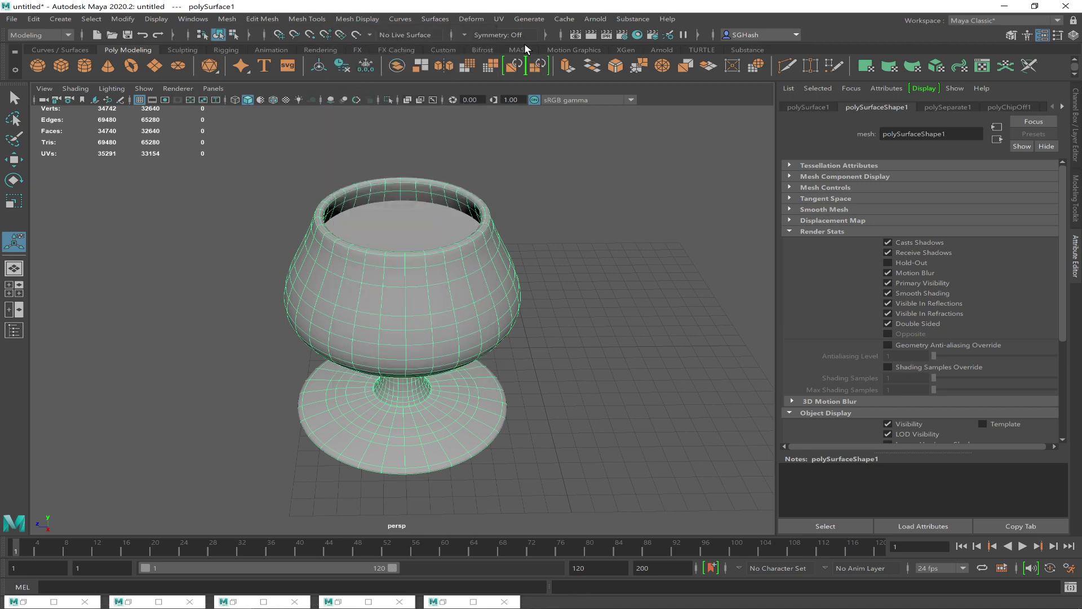
Step: Create an Arnold skydome light and map its color to a File texture
click(662, 50)
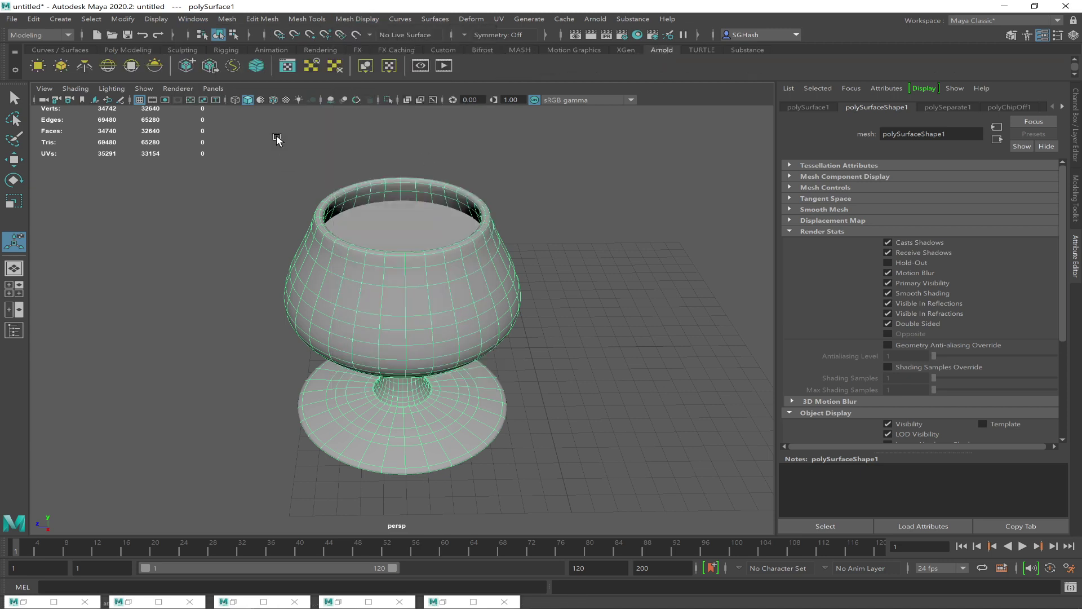
click(102, 67)
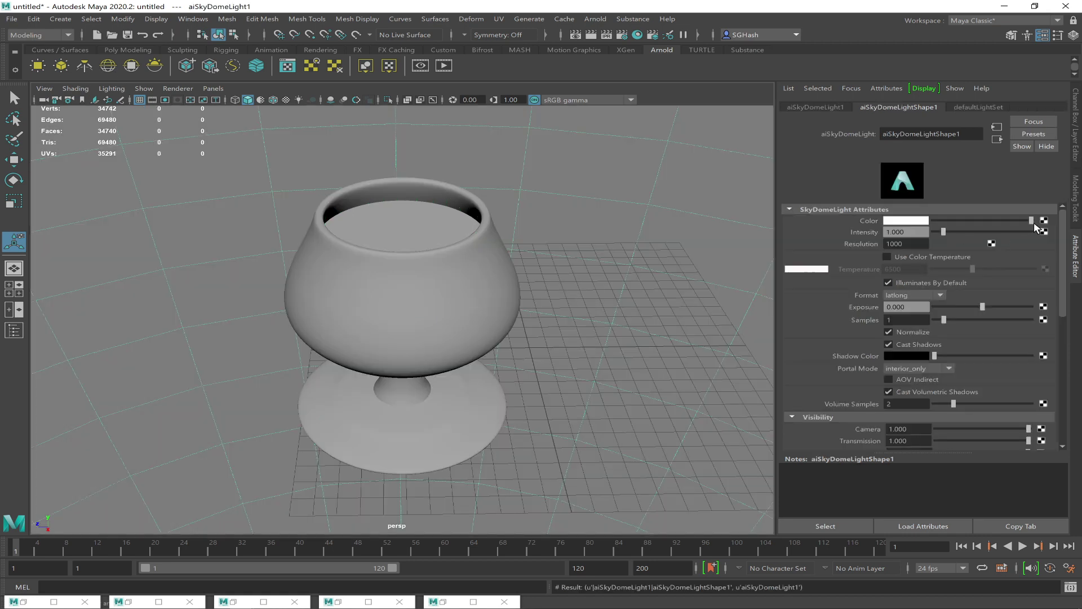
click(1043, 220)
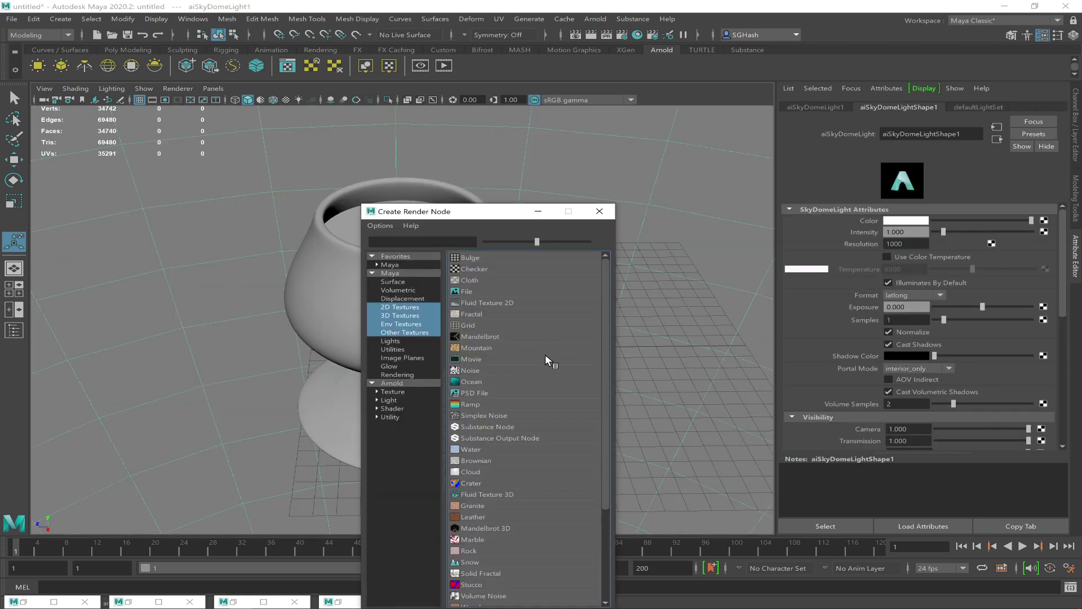
click(475, 289)
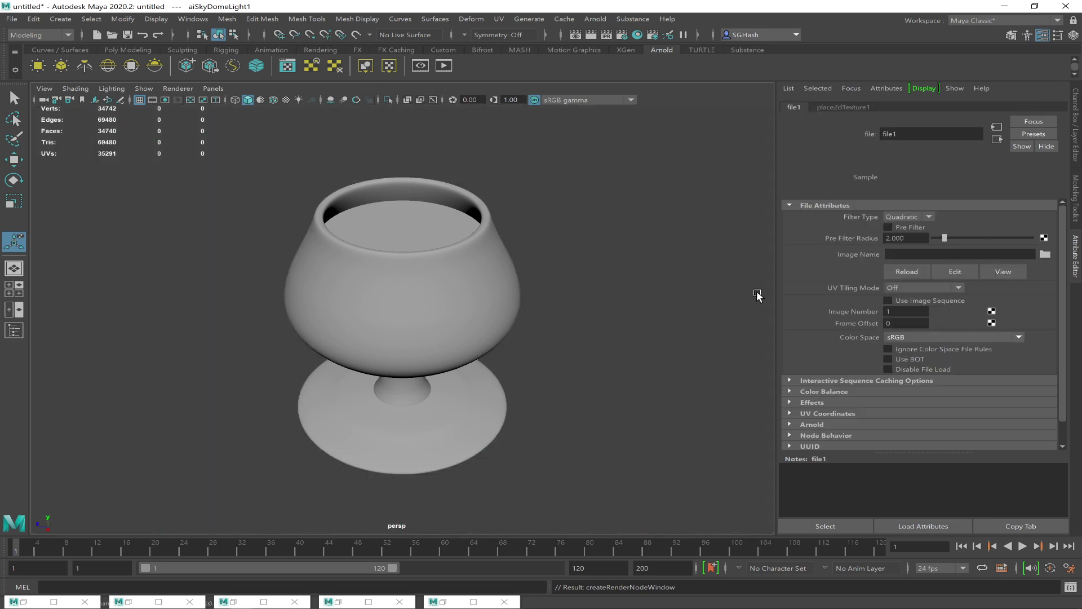
Step: Load artist_workshop_2k.hdr from the HDR folder on the Desktop as the skydome texture's image and check the environment
click(1044, 256)
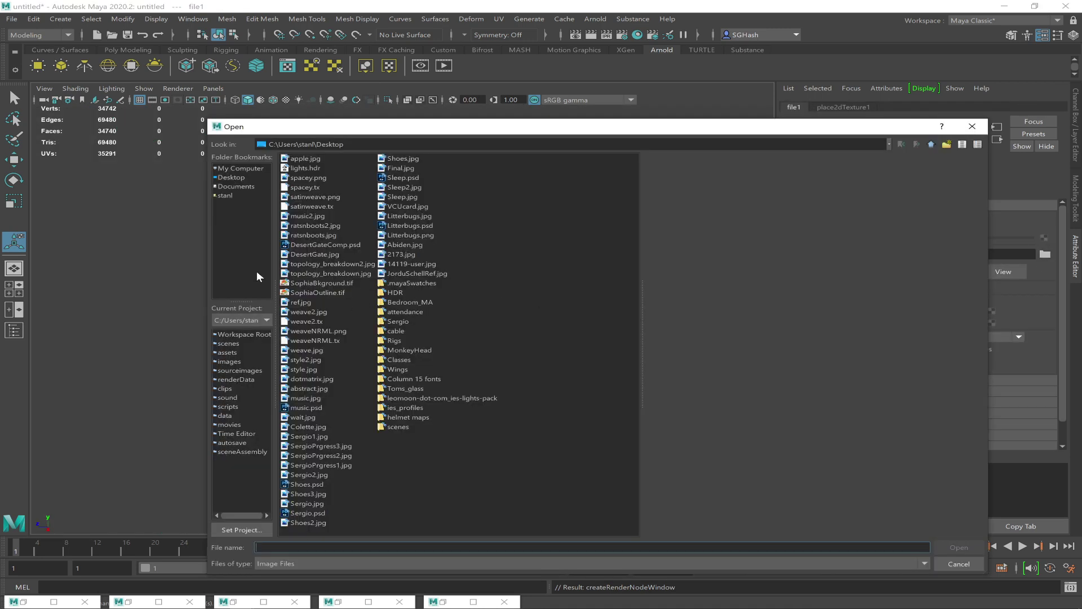
click(232, 178)
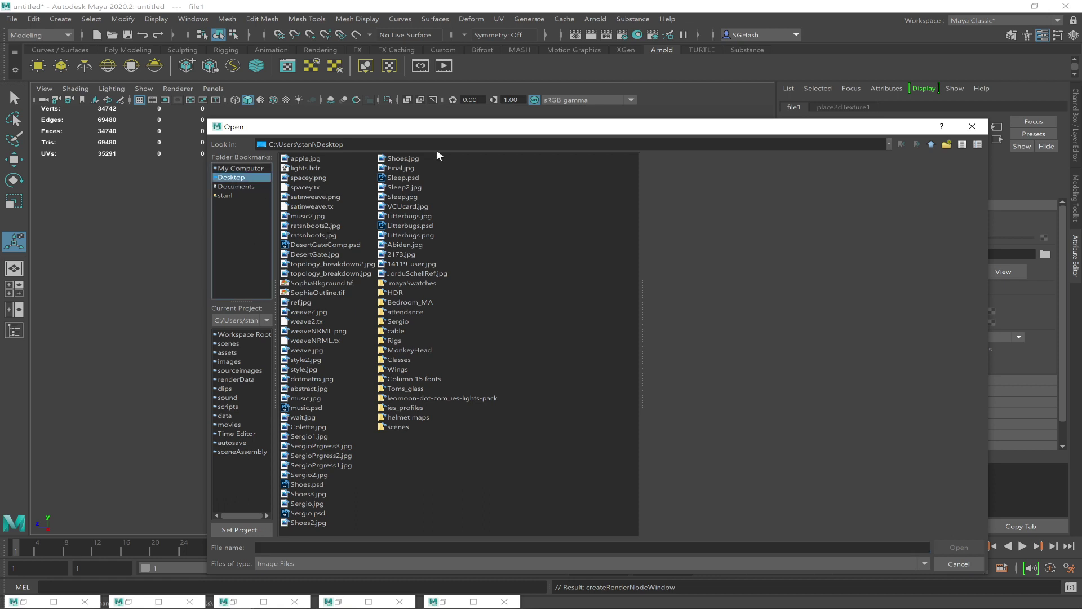
drag(430, 128, 675, 107)
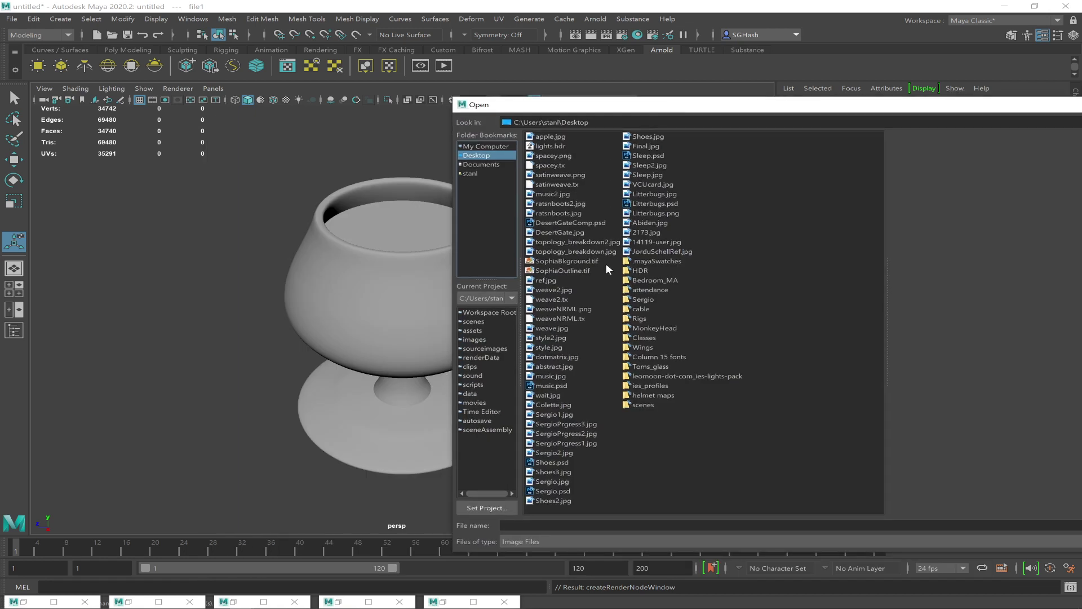
double_click(636, 270)
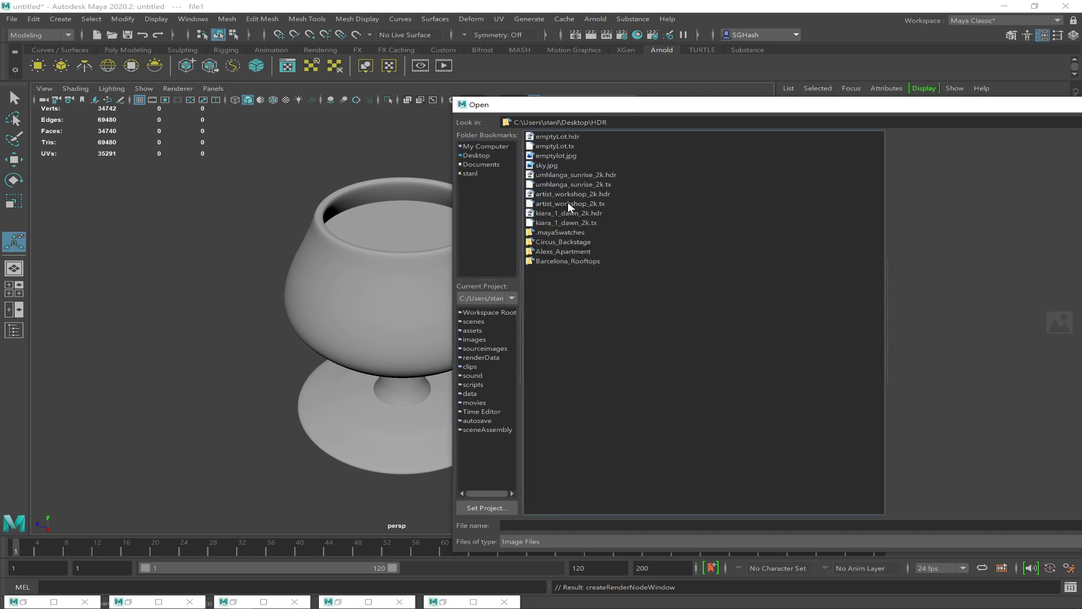
double_click(581, 194)
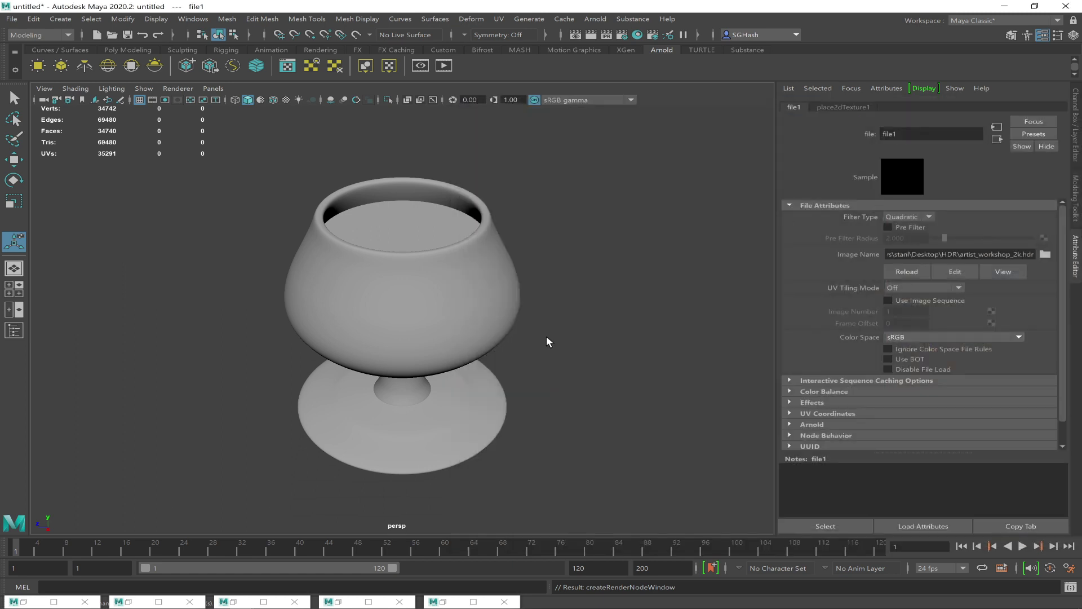
mouse_move(597, 355)
alt+mouse_down()
mouse_move(599, 335)
mouse_move(611, 341)
alt+mouse_up()
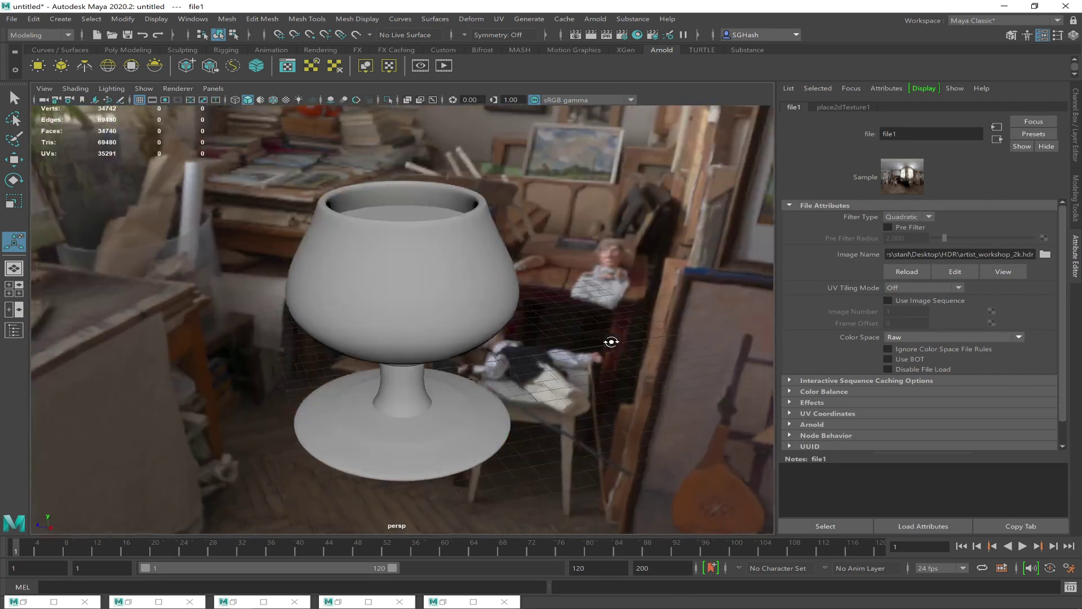
Step: Create an aiStandardSurface material in Hypershade for the goblet
click(453, 276)
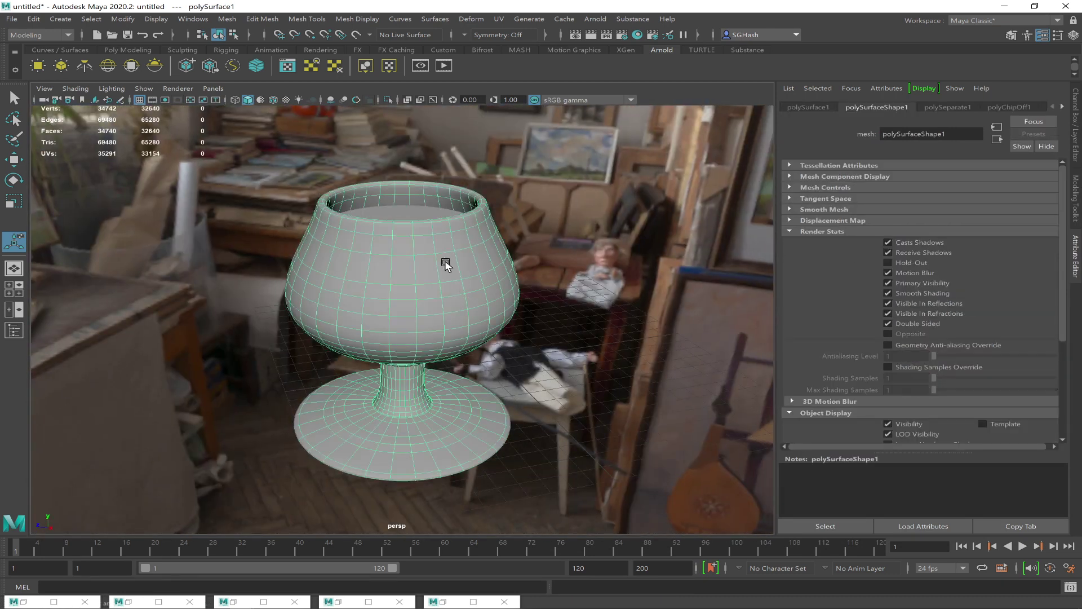
click(185, 19)
mouse_move(279, 81)
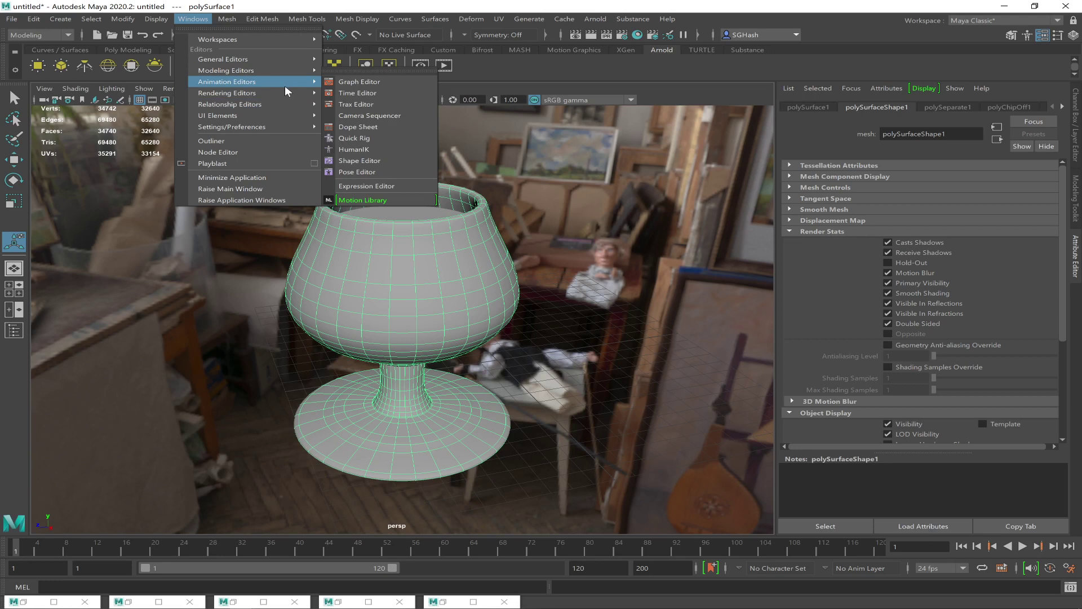
click(372, 115)
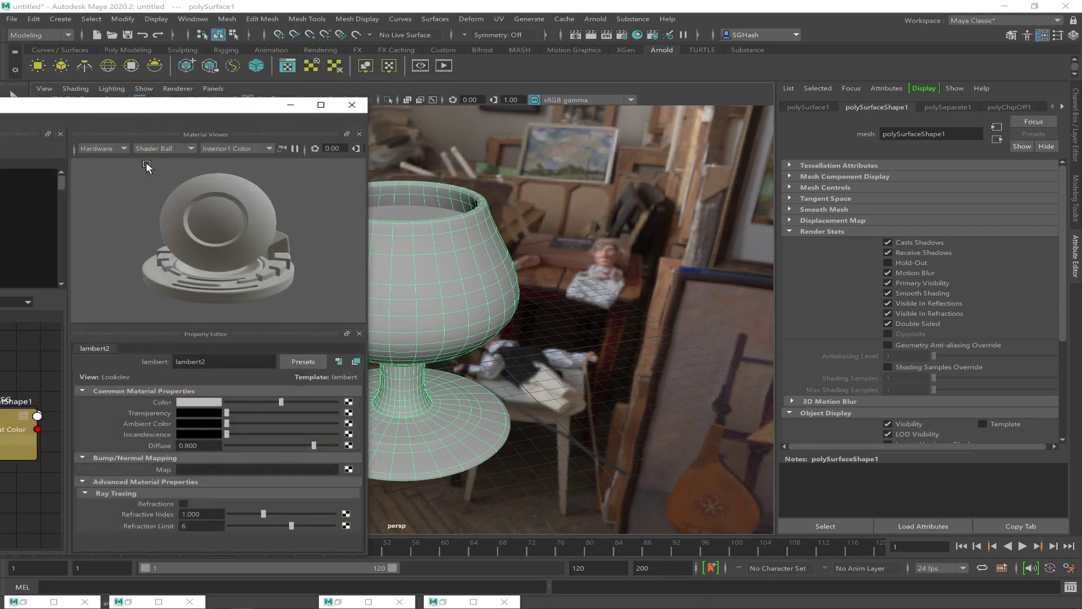
drag(150, 104, 989, 164)
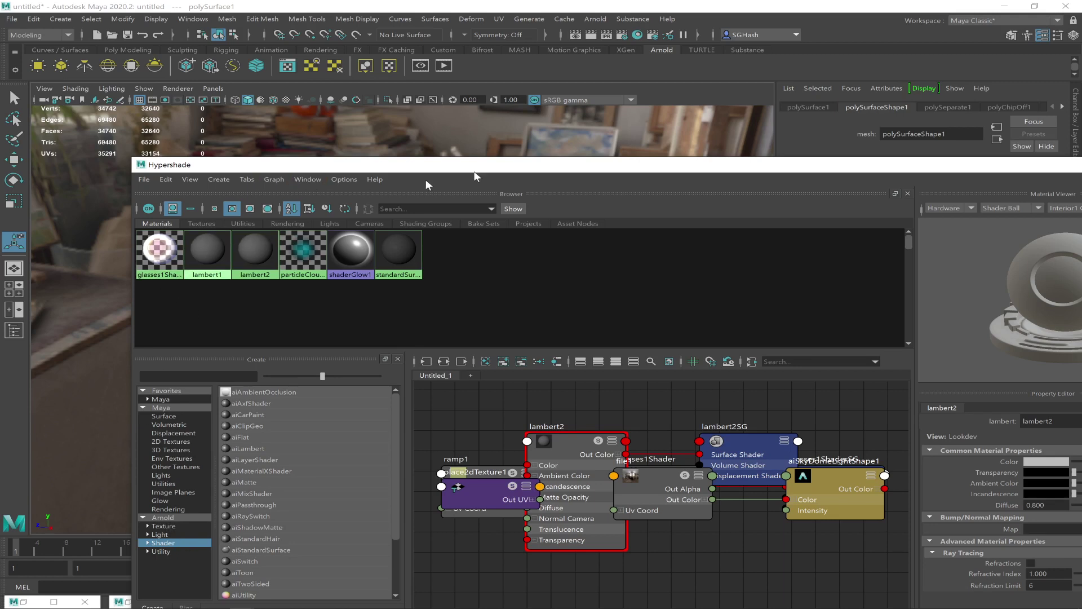
drag(330, 164, 686, 128)
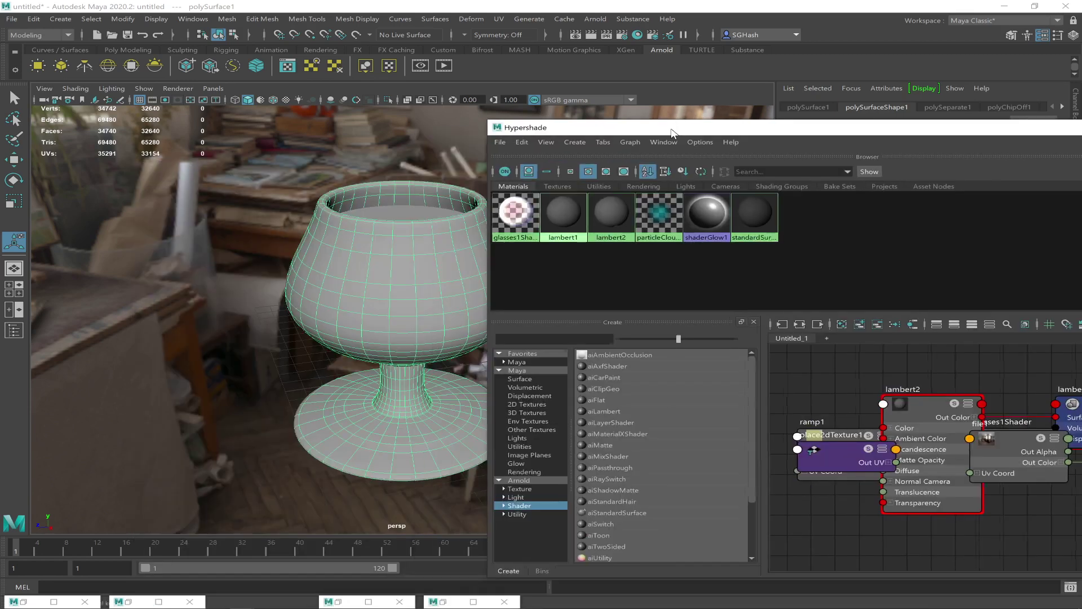
click(612, 511)
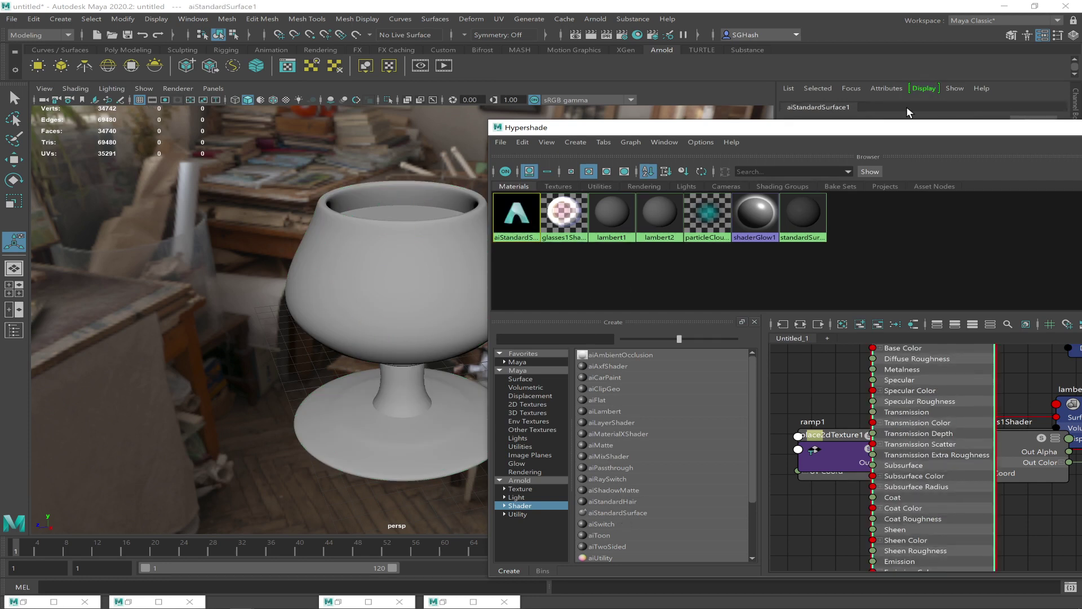
Step: Rename the new aiStandardSurface material as glass and replace its settings with the Glass preset
drag(900, 129, 422, 129)
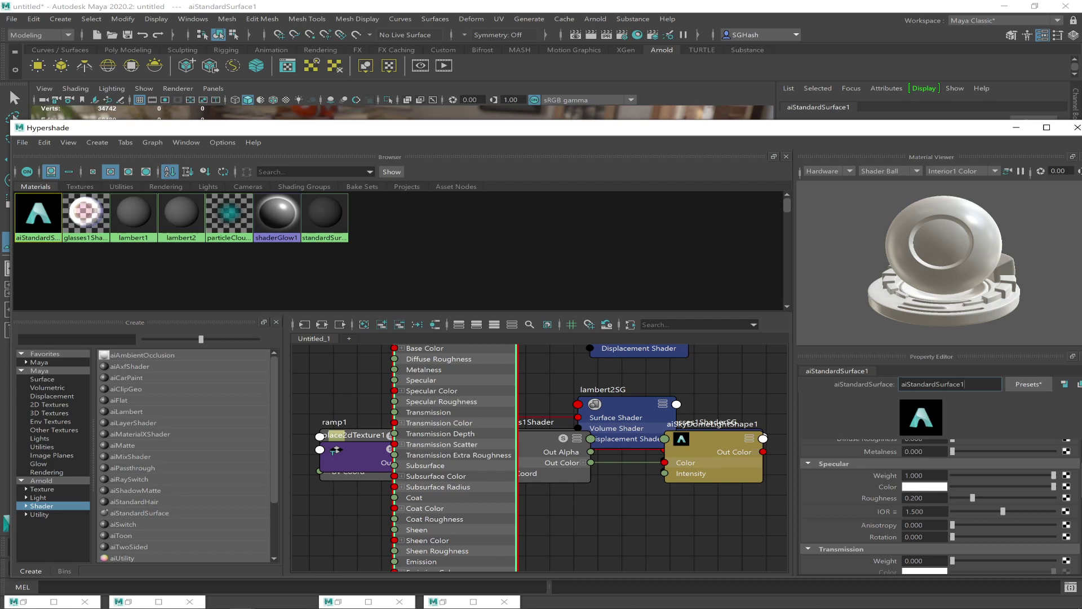
double_click(933, 384)
text(glass)
key(Return)
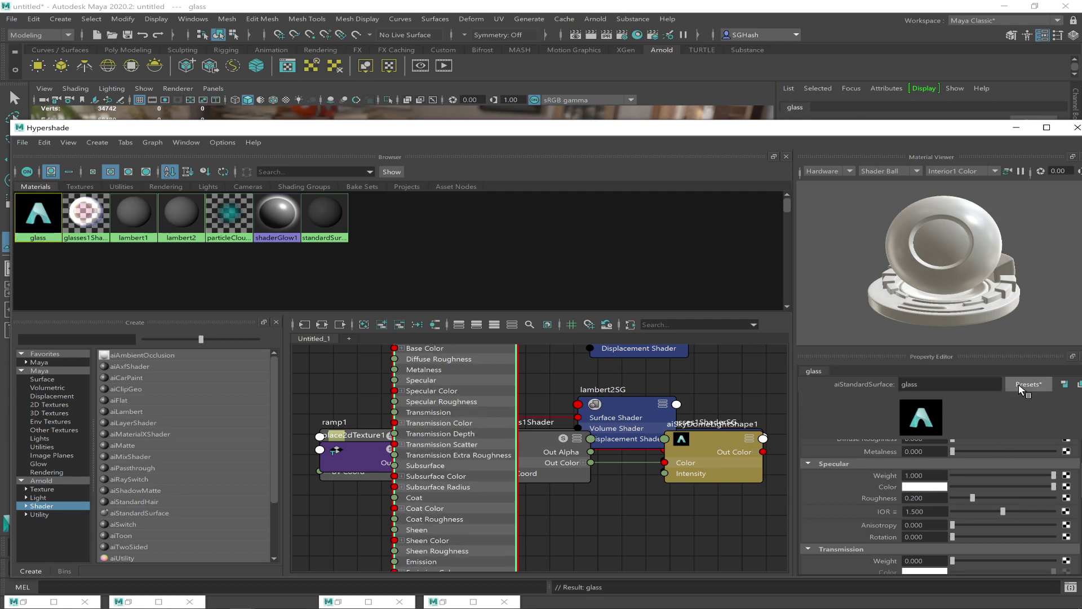
click(1018, 383)
mouse_move(976, 305)
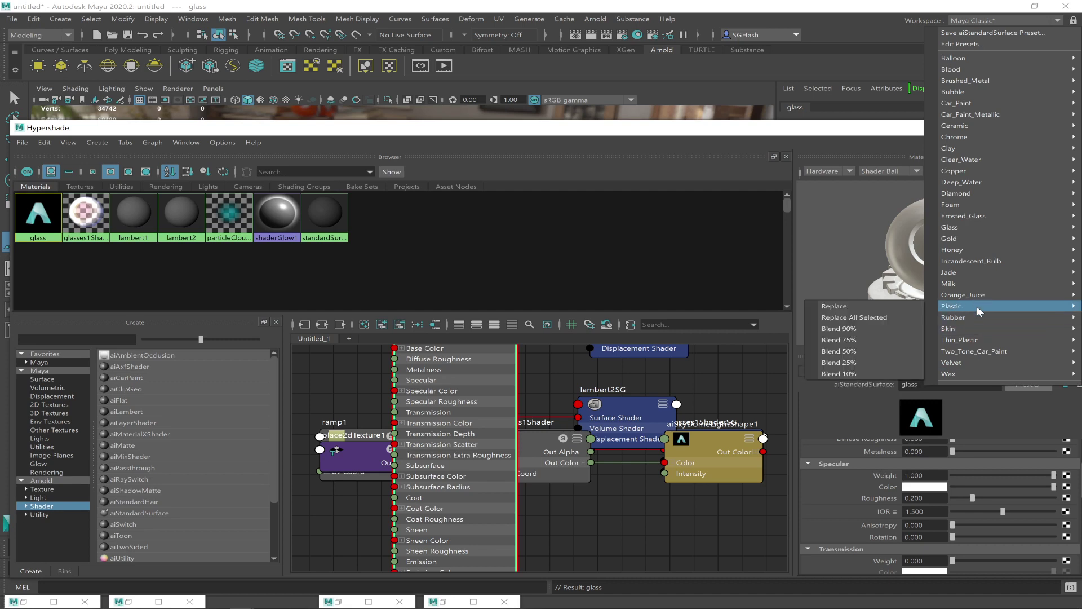
mouse_move(955, 224)
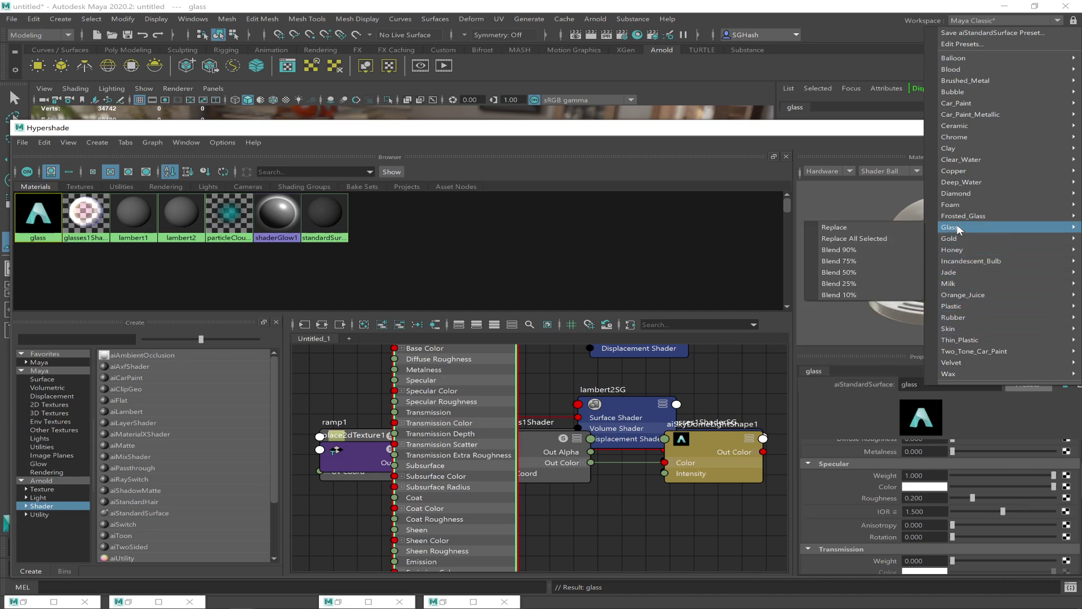
click(887, 226)
Step: Assign the glass material to the goblet mesh and minimize Hypershade
drag(514, 131, 769, 341)
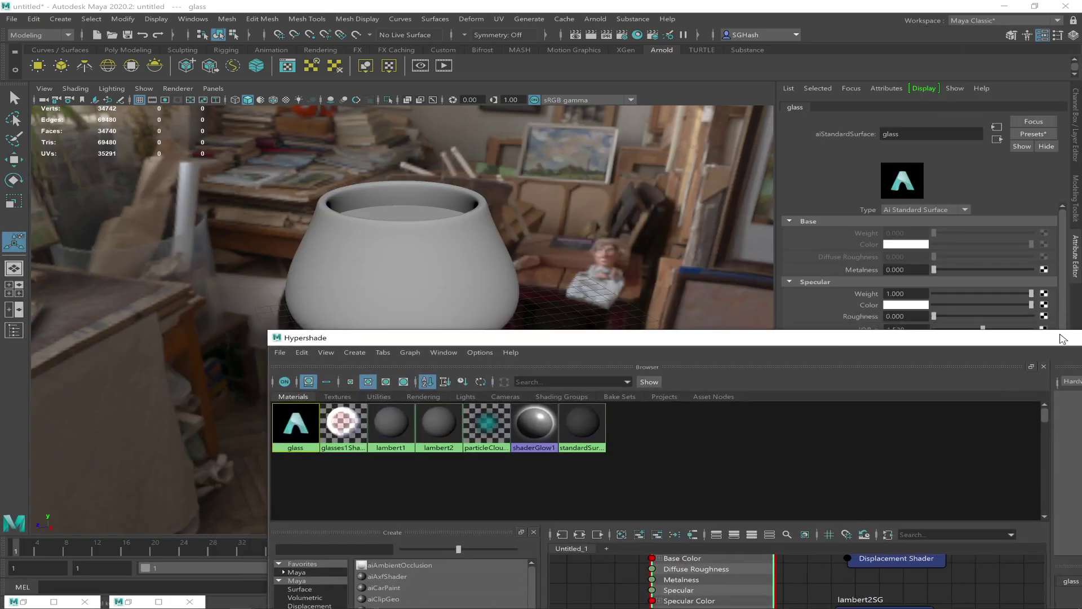
click(500, 241)
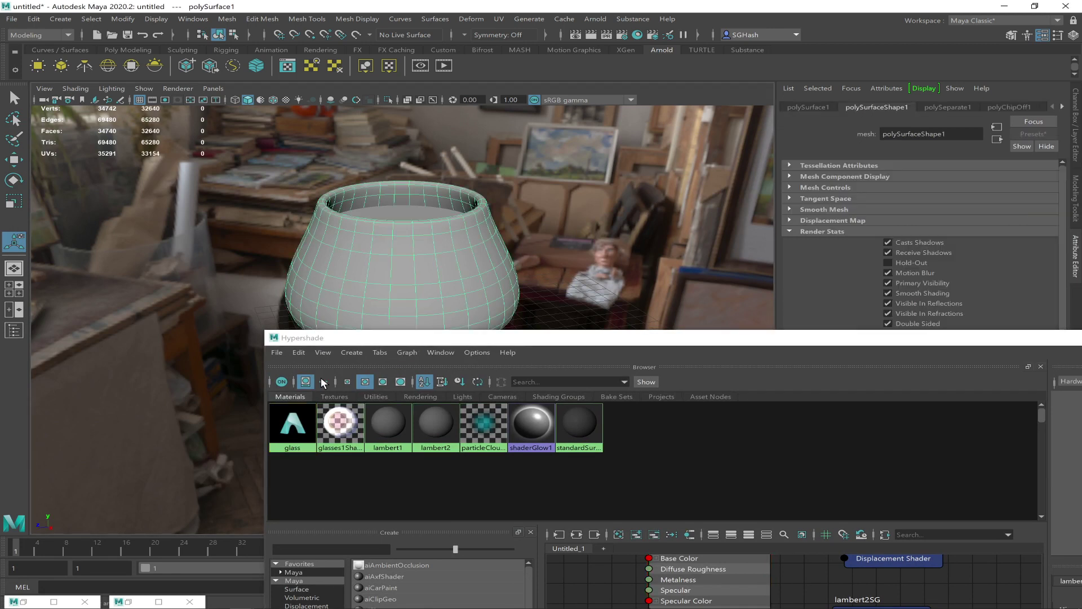
right_drag(296, 433, 288, 403)
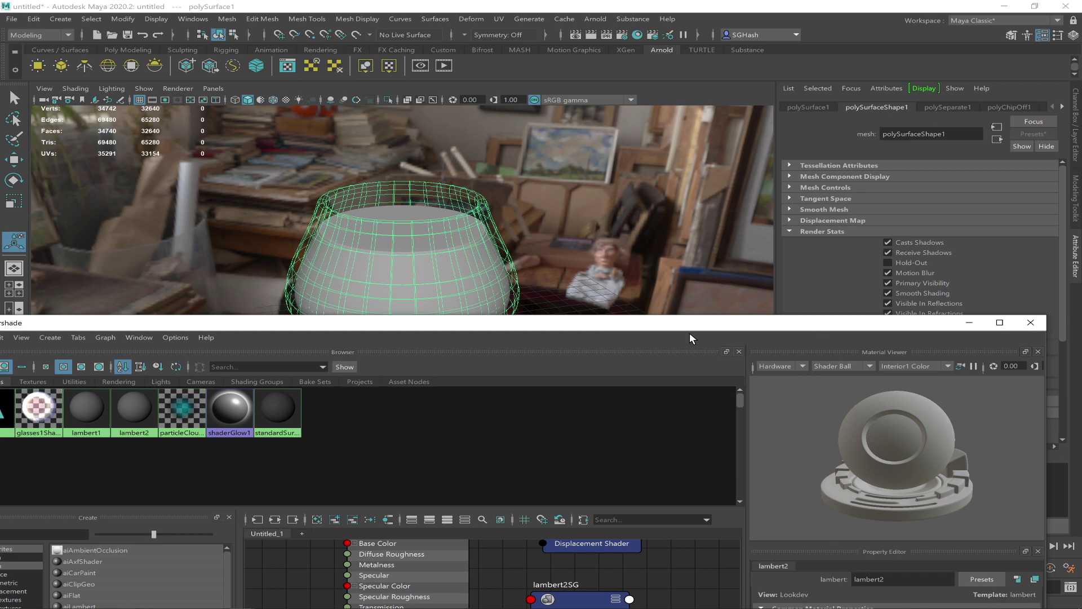
click(968, 324)
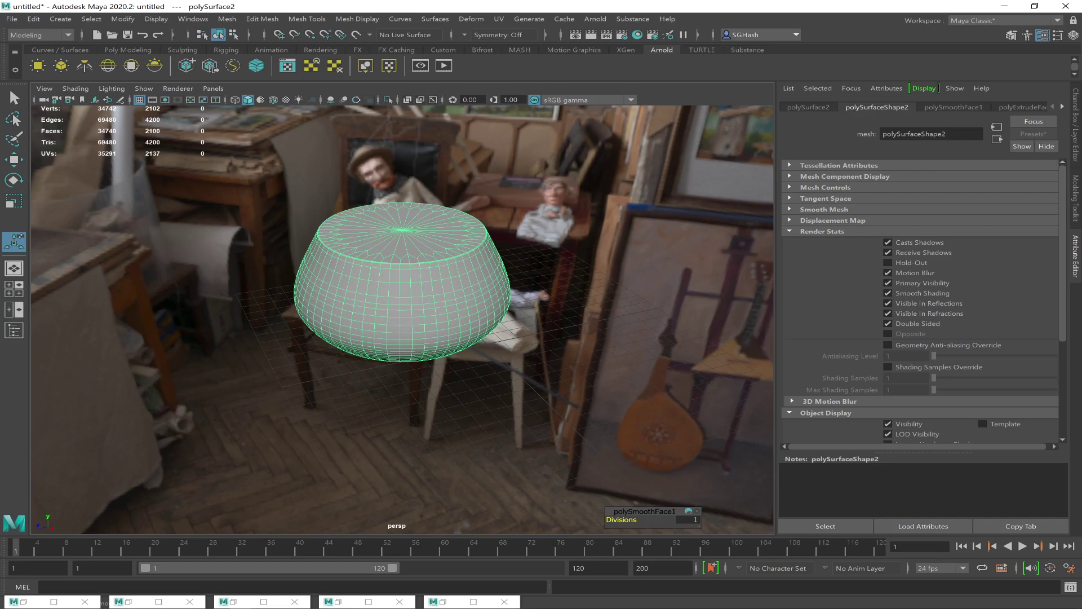
click(14, 330)
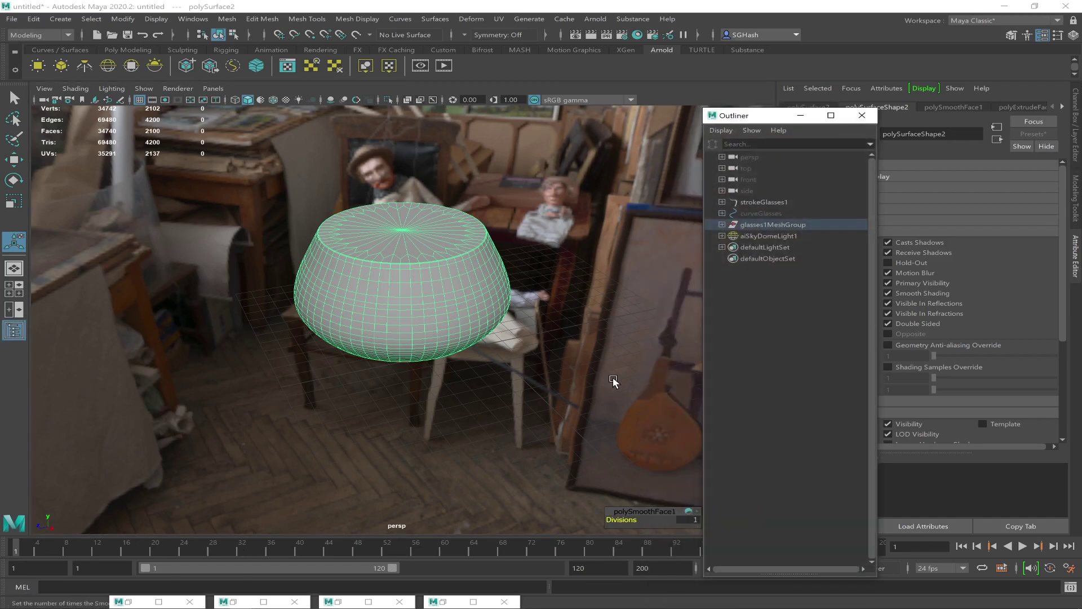
click(862, 115)
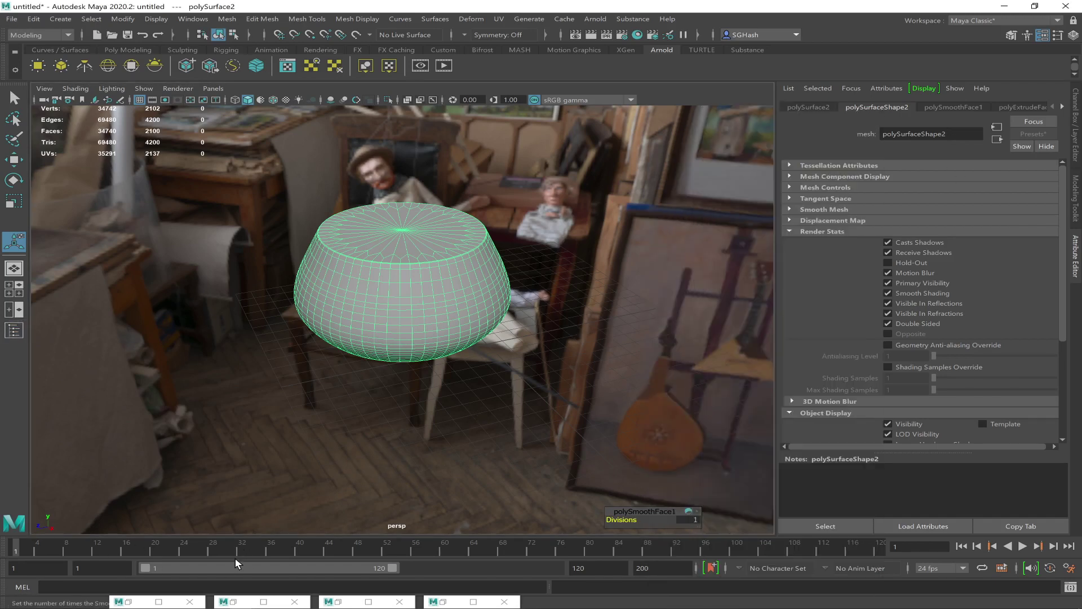
click(158, 601)
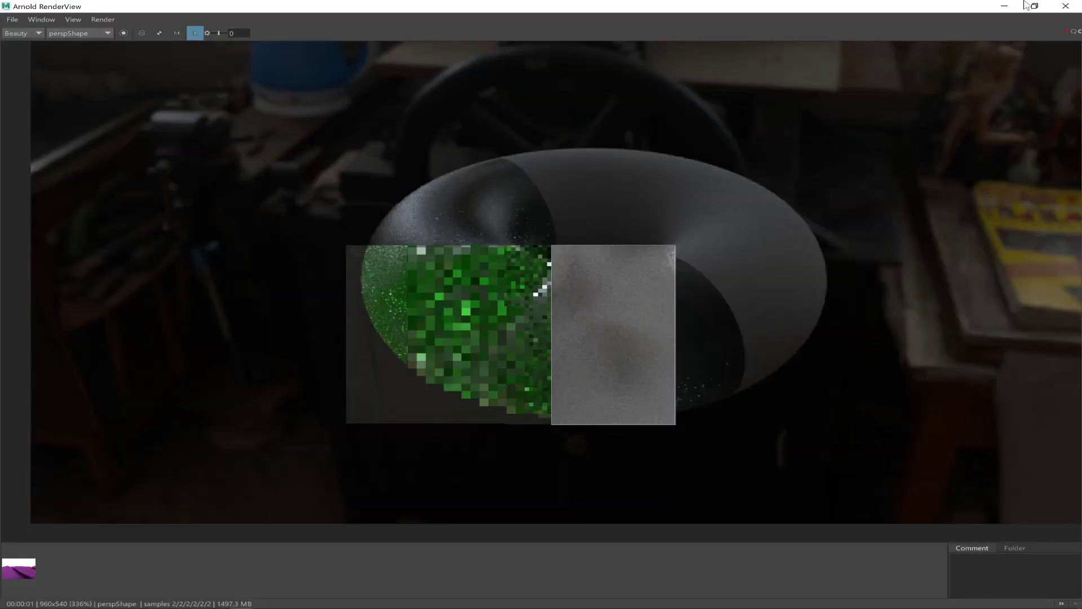
click(1061, 8)
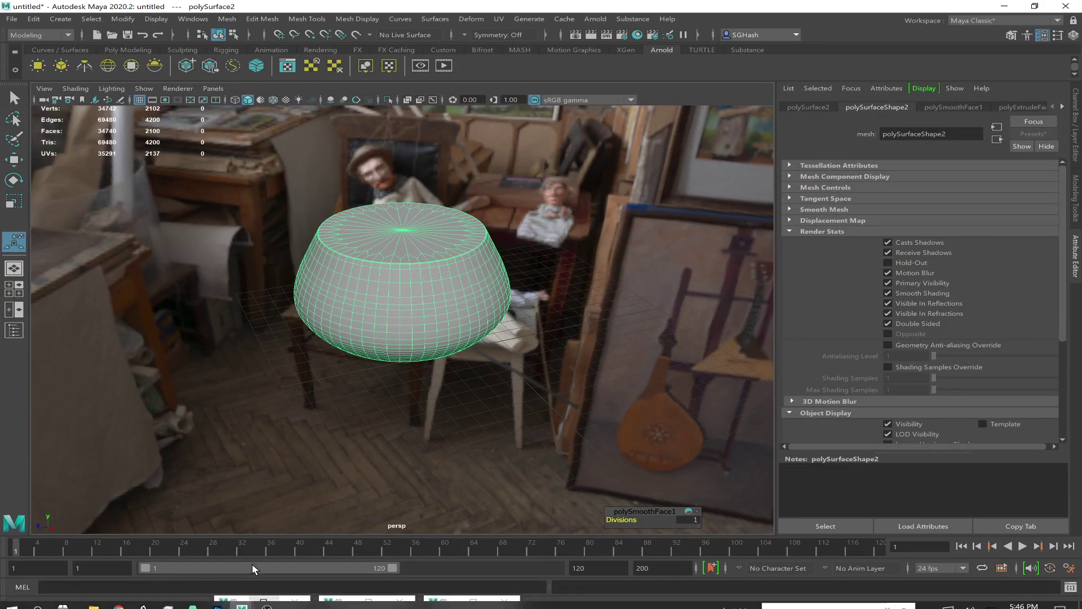
Step: Create a second aiStandardSurface material in Hypershade and replace its settings with the Deep_Water preset
click(233, 601)
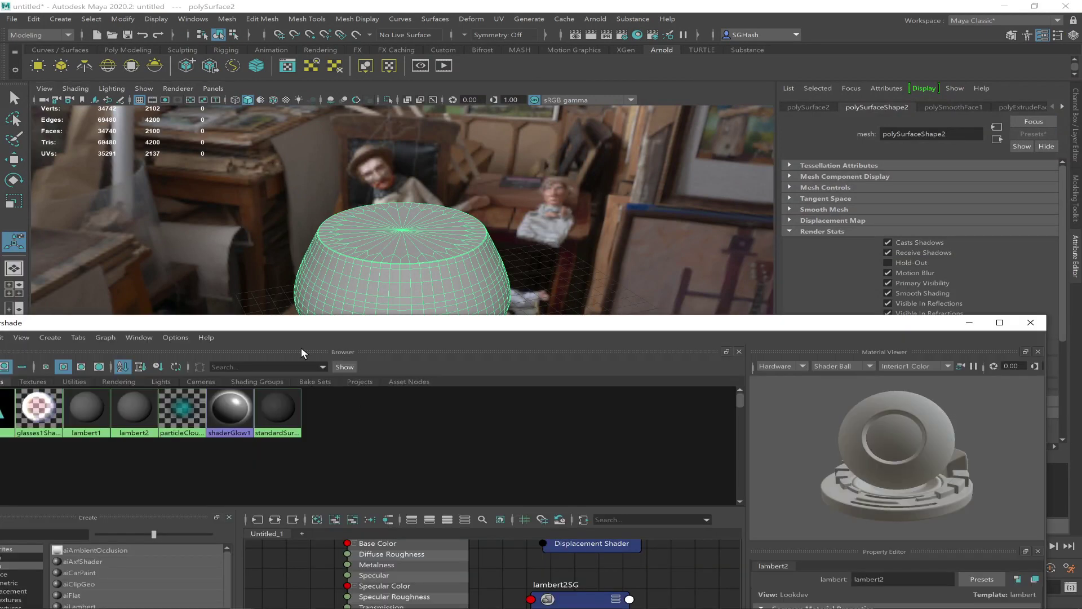
double_click(293, 326)
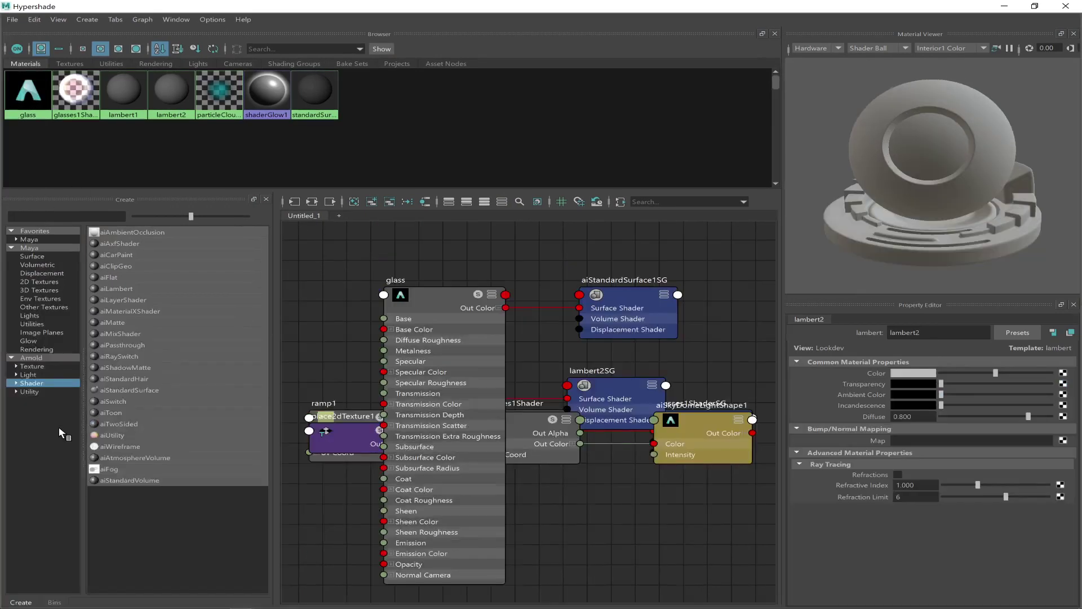
click(124, 389)
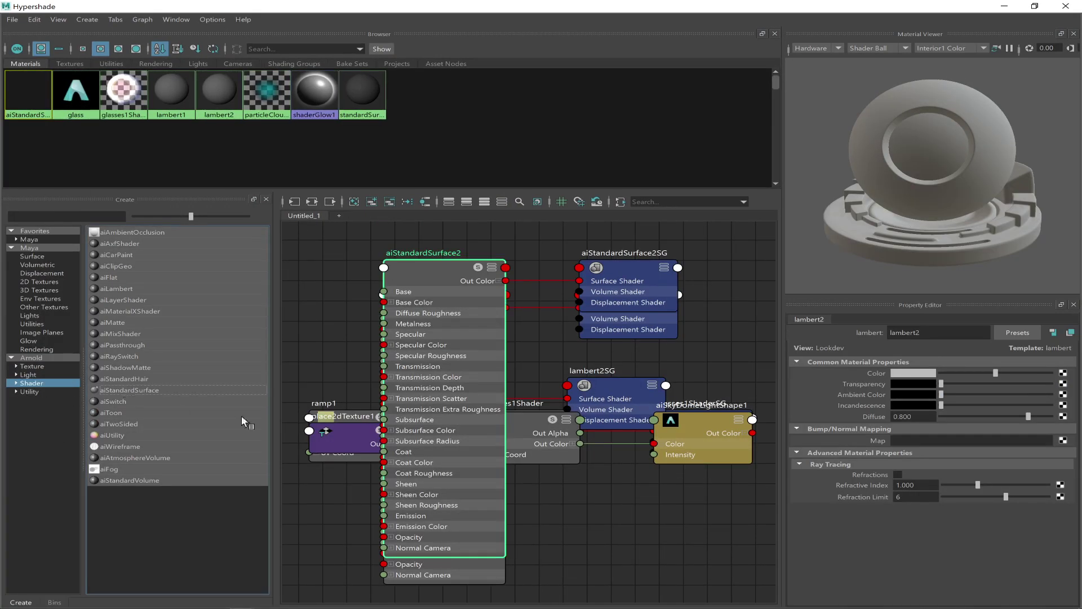
click(1002, 333)
mouse_move(986, 157)
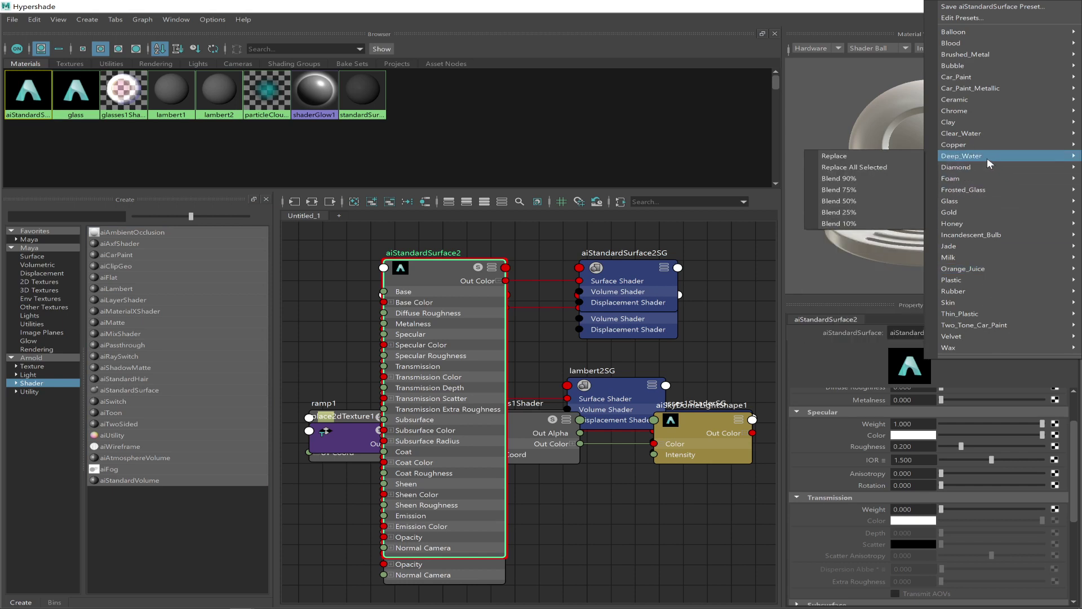
click(911, 156)
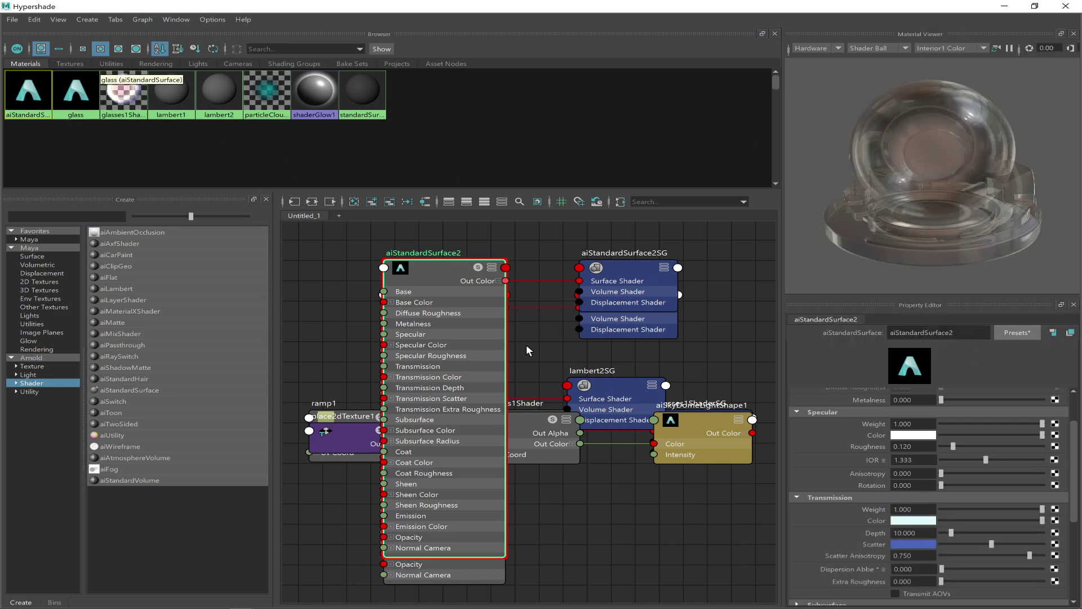
Step: Set the transmission scatter color of the Deep_Water-based material to a very dark red
click(917, 543)
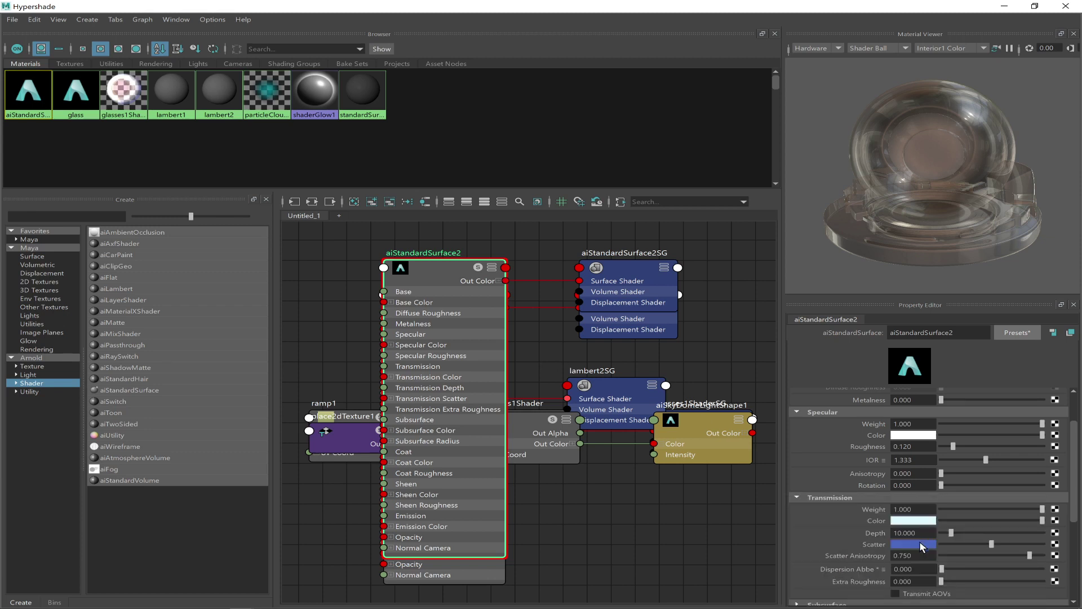
click(919, 541)
drag(1041, 543, 1019, 537)
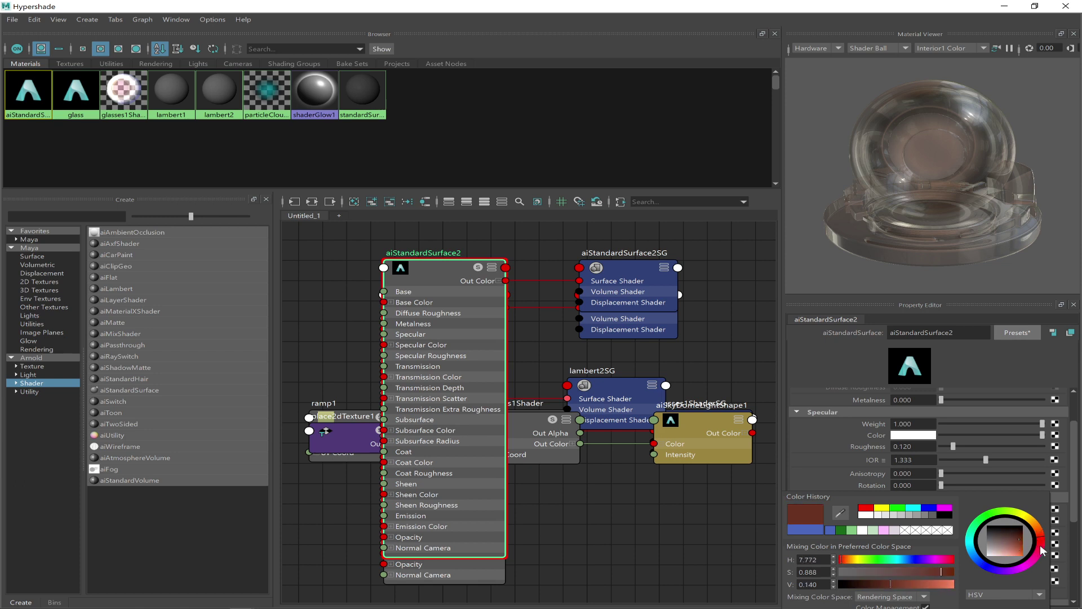
click(868, 508)
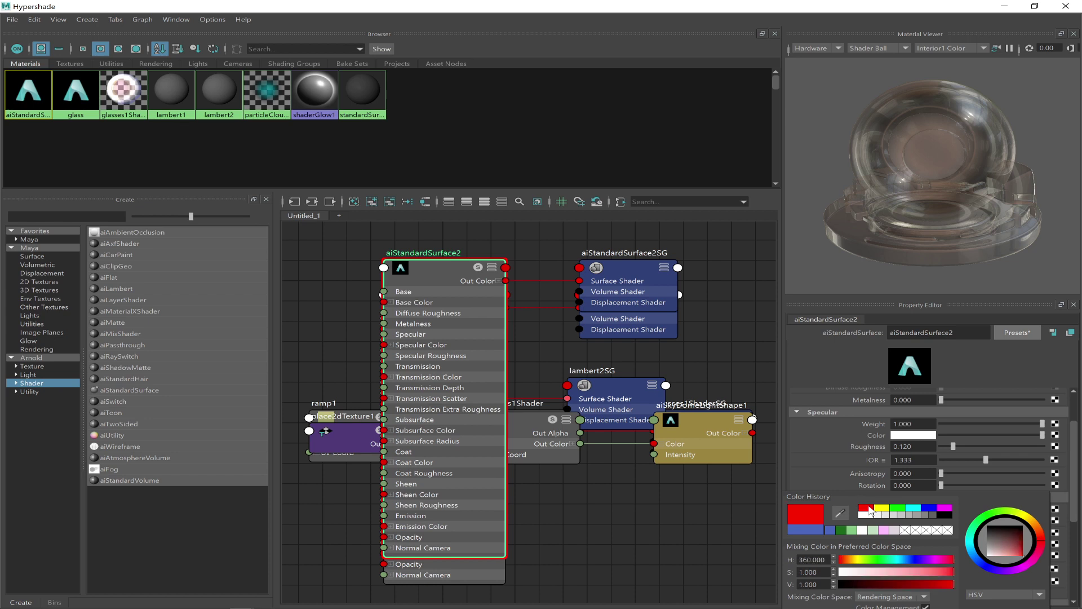
click(882, 584)
click(866, 581)
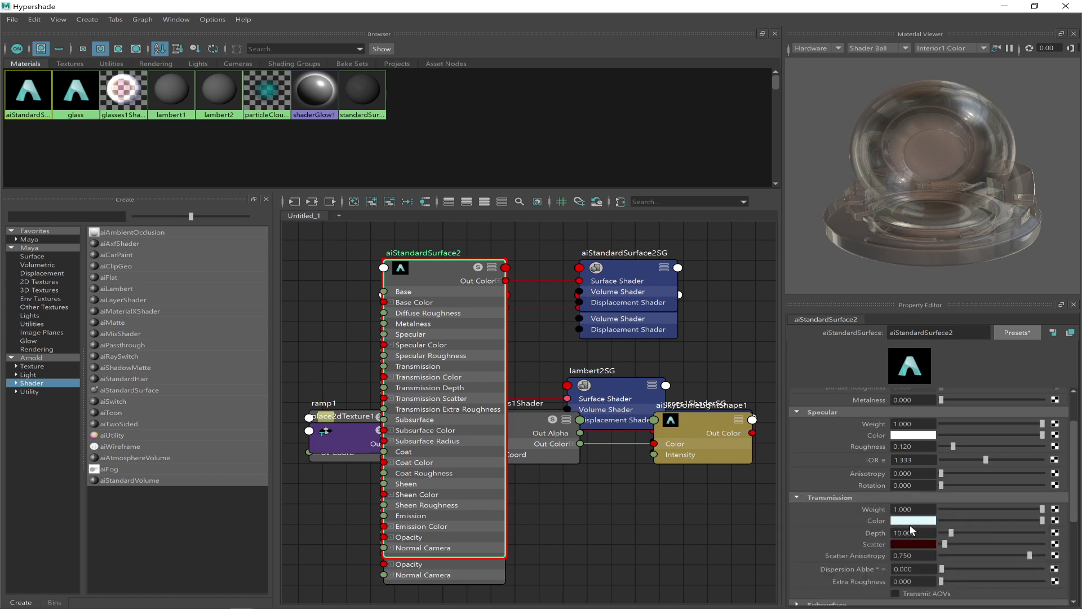
Step: Set the transmission color of the Deep_Water-based material to a dark red
click(908, 521)
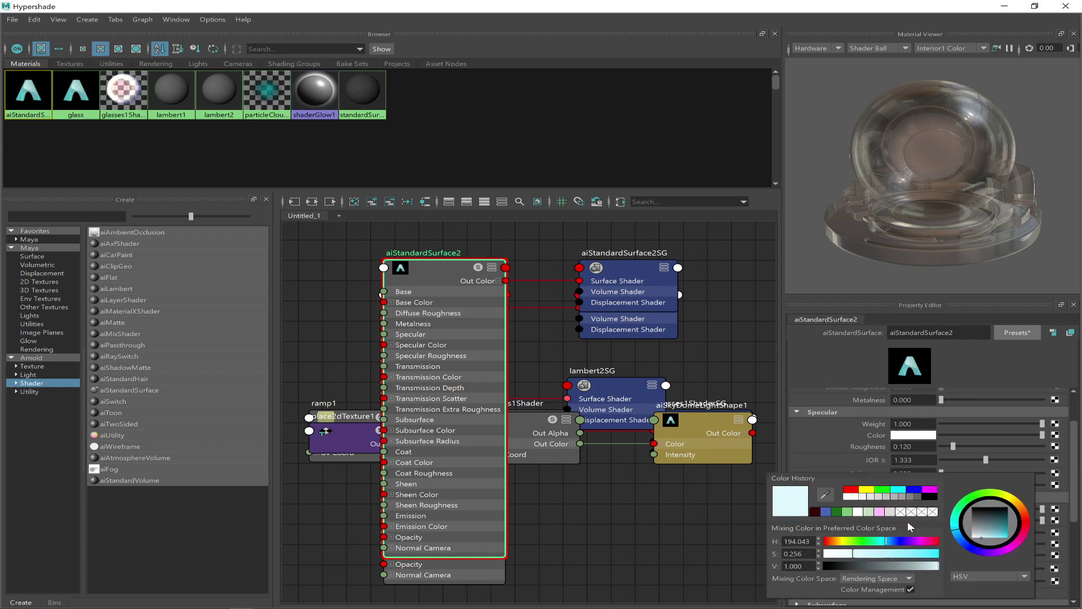
click(1023, 526)
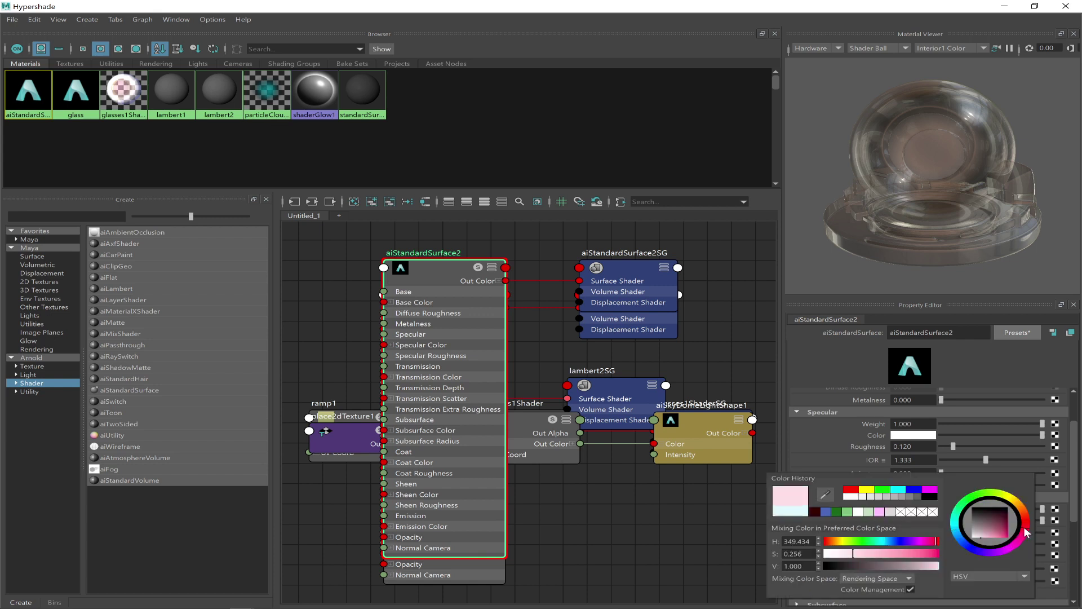
click(850, 494)
click(898, 565)
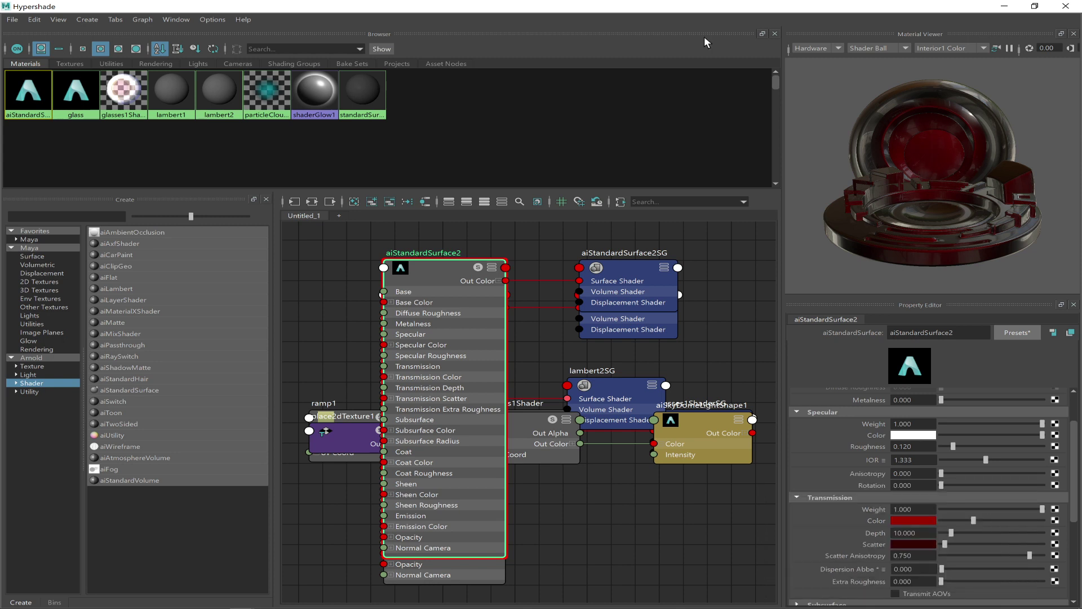
Step: Assign the red aiStandardSurface material to the liquid mesh inside the goblet
drag(458, 6, 544, 388)
click(423, 295)
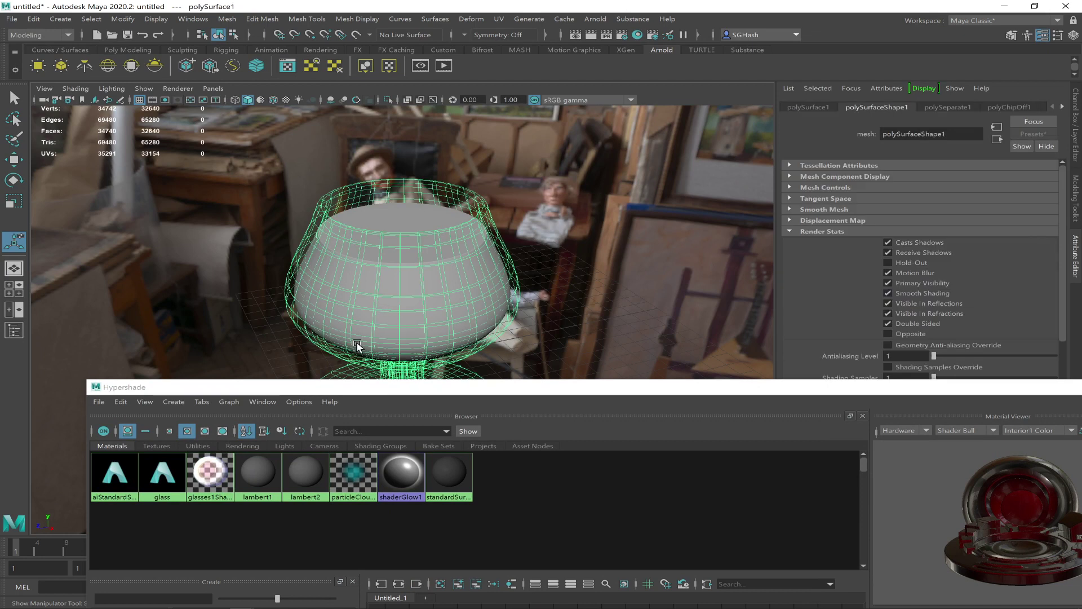
click(400, 219)
click(118, 485)
right_drag(120, 485, 101, 433)
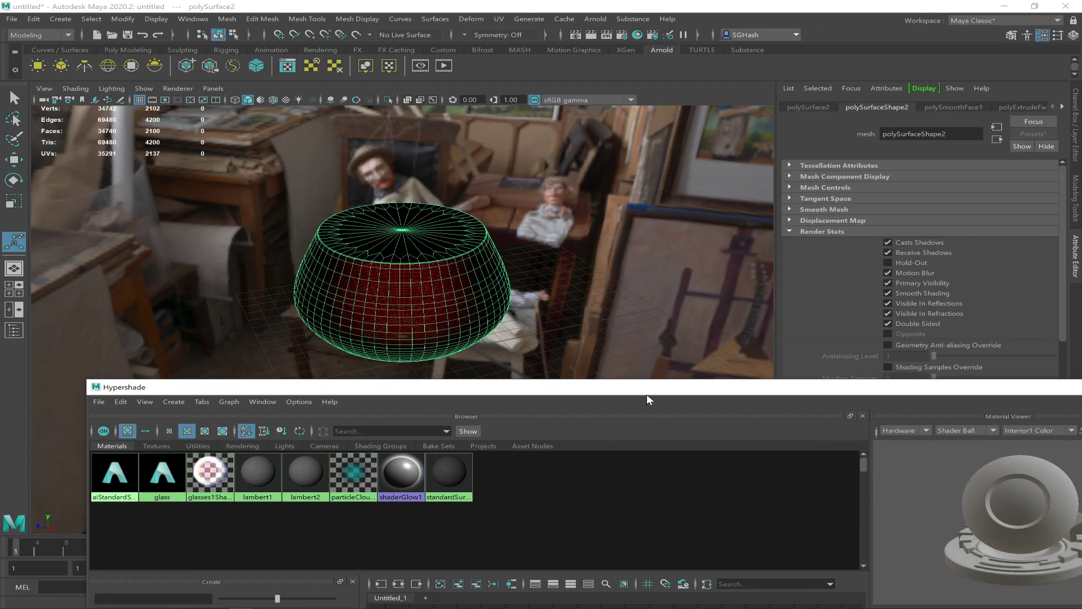